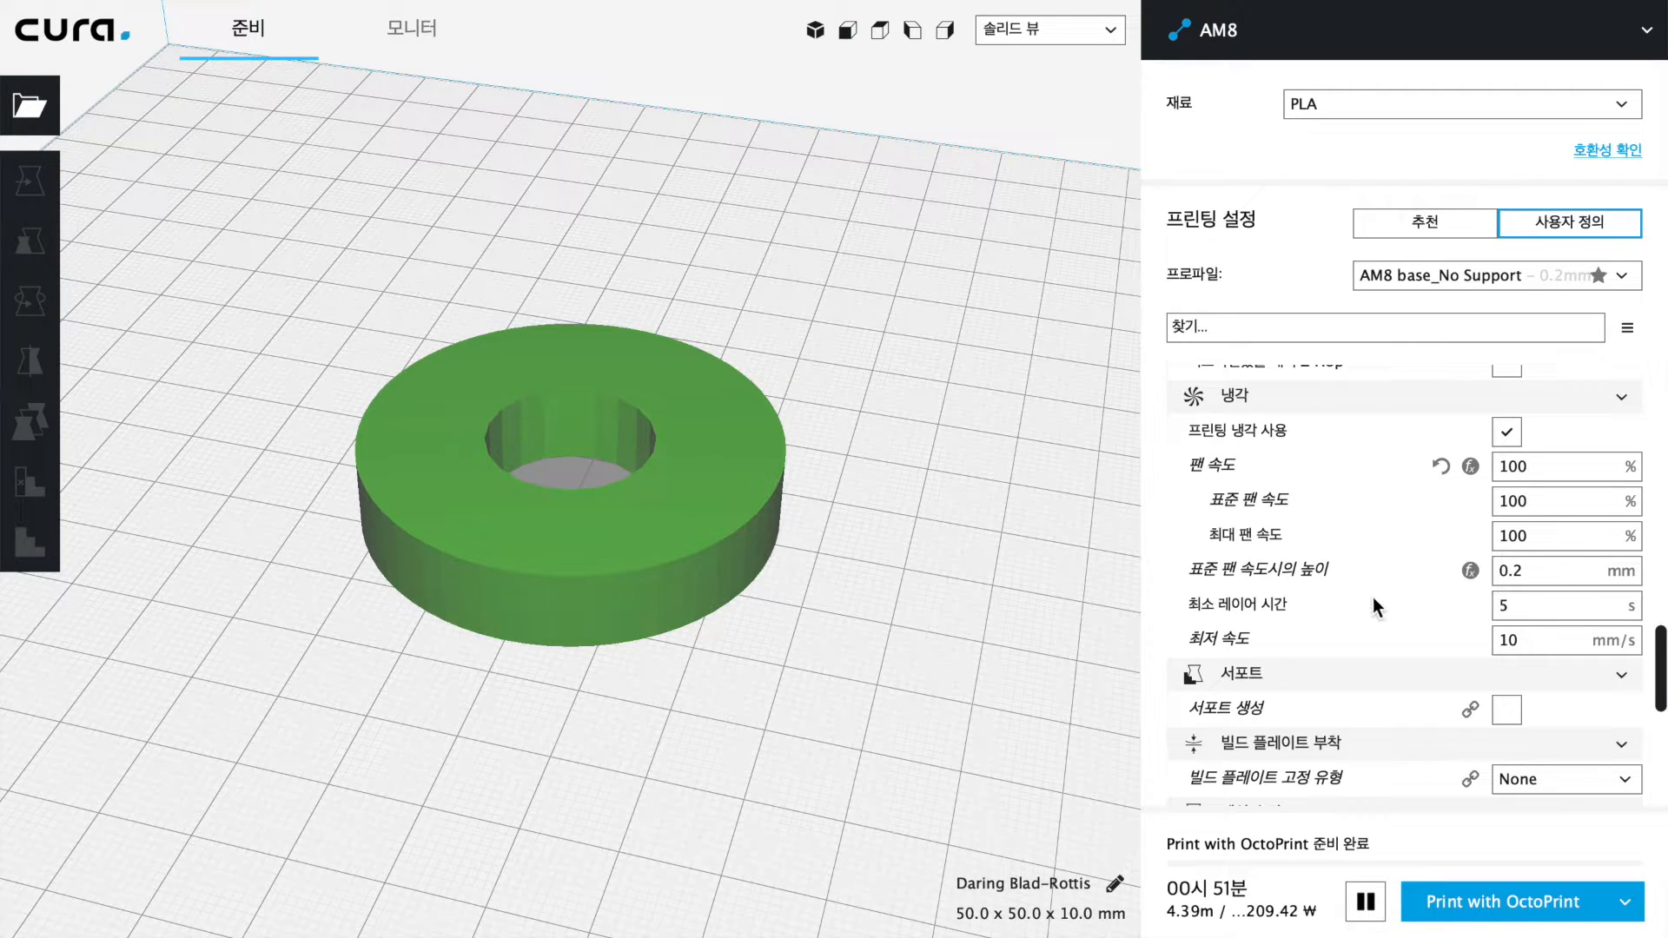
Look over the cooling settings, then show the ring model in layer view (레이어 뷰) to examine its sliced top
{"action": "scroll", "coordinate": [1373, 605], "scroll_direction": "up", "scroll_amount": 2}
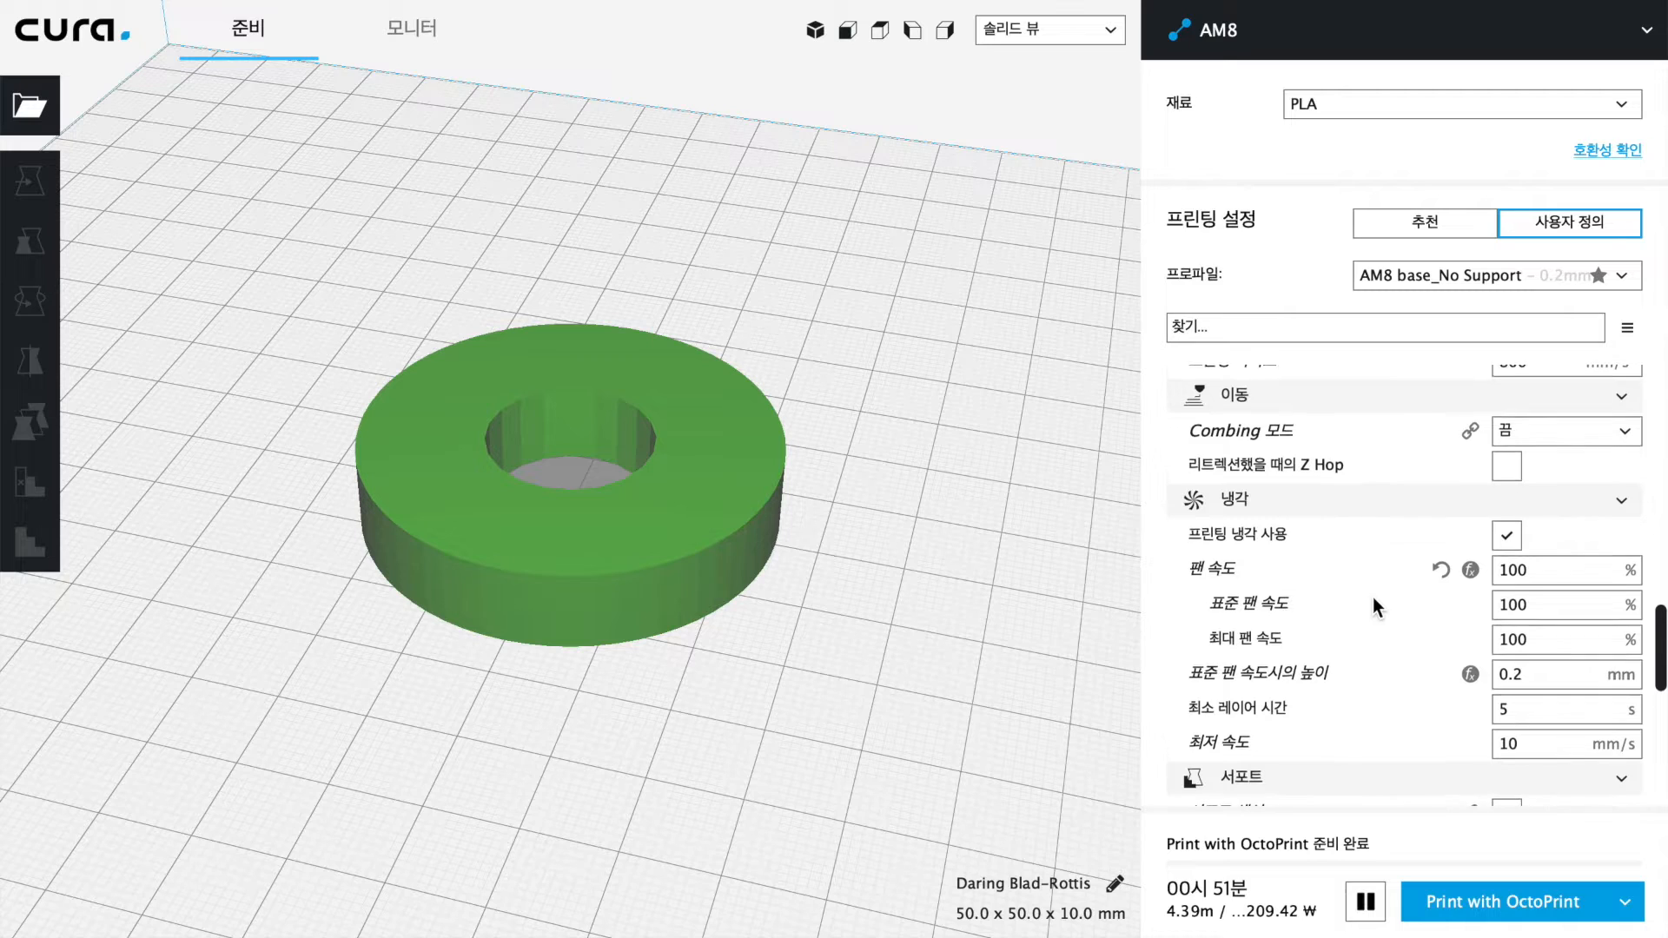
{"action": "scroll", "coordinate": [1373, 605], "scroll_direction": "down", "scroll_amount": 1}
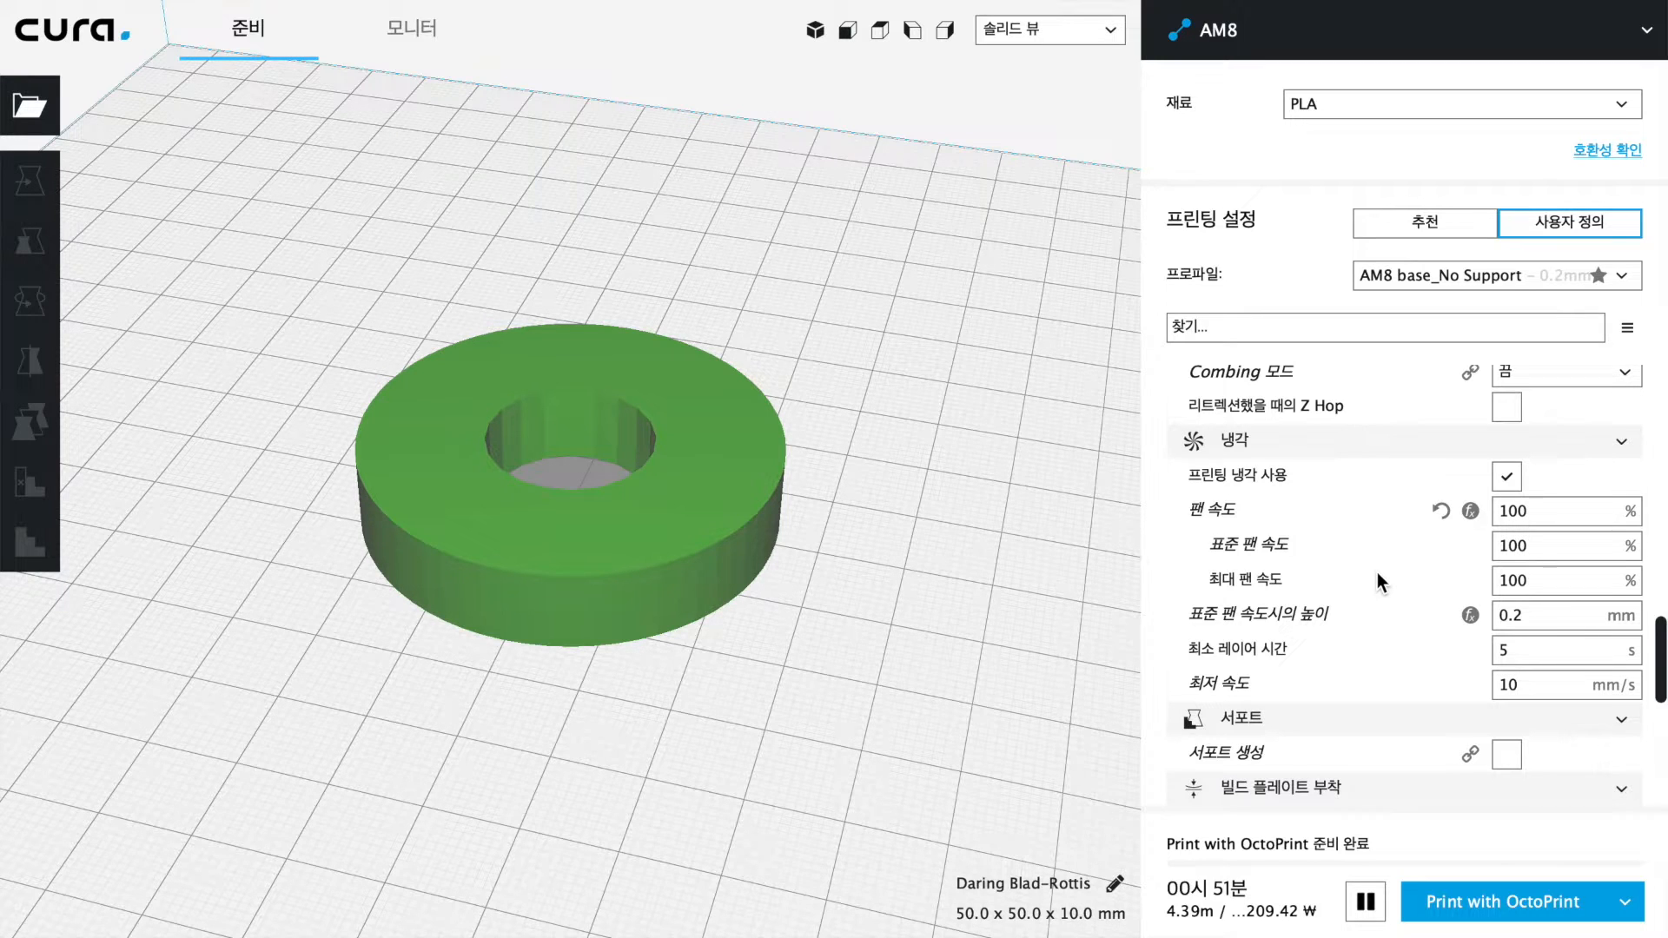
{"action": "scroll", "coordinate": [1379, 574], "scroll_direction": "down", "scroll_amount": 1}
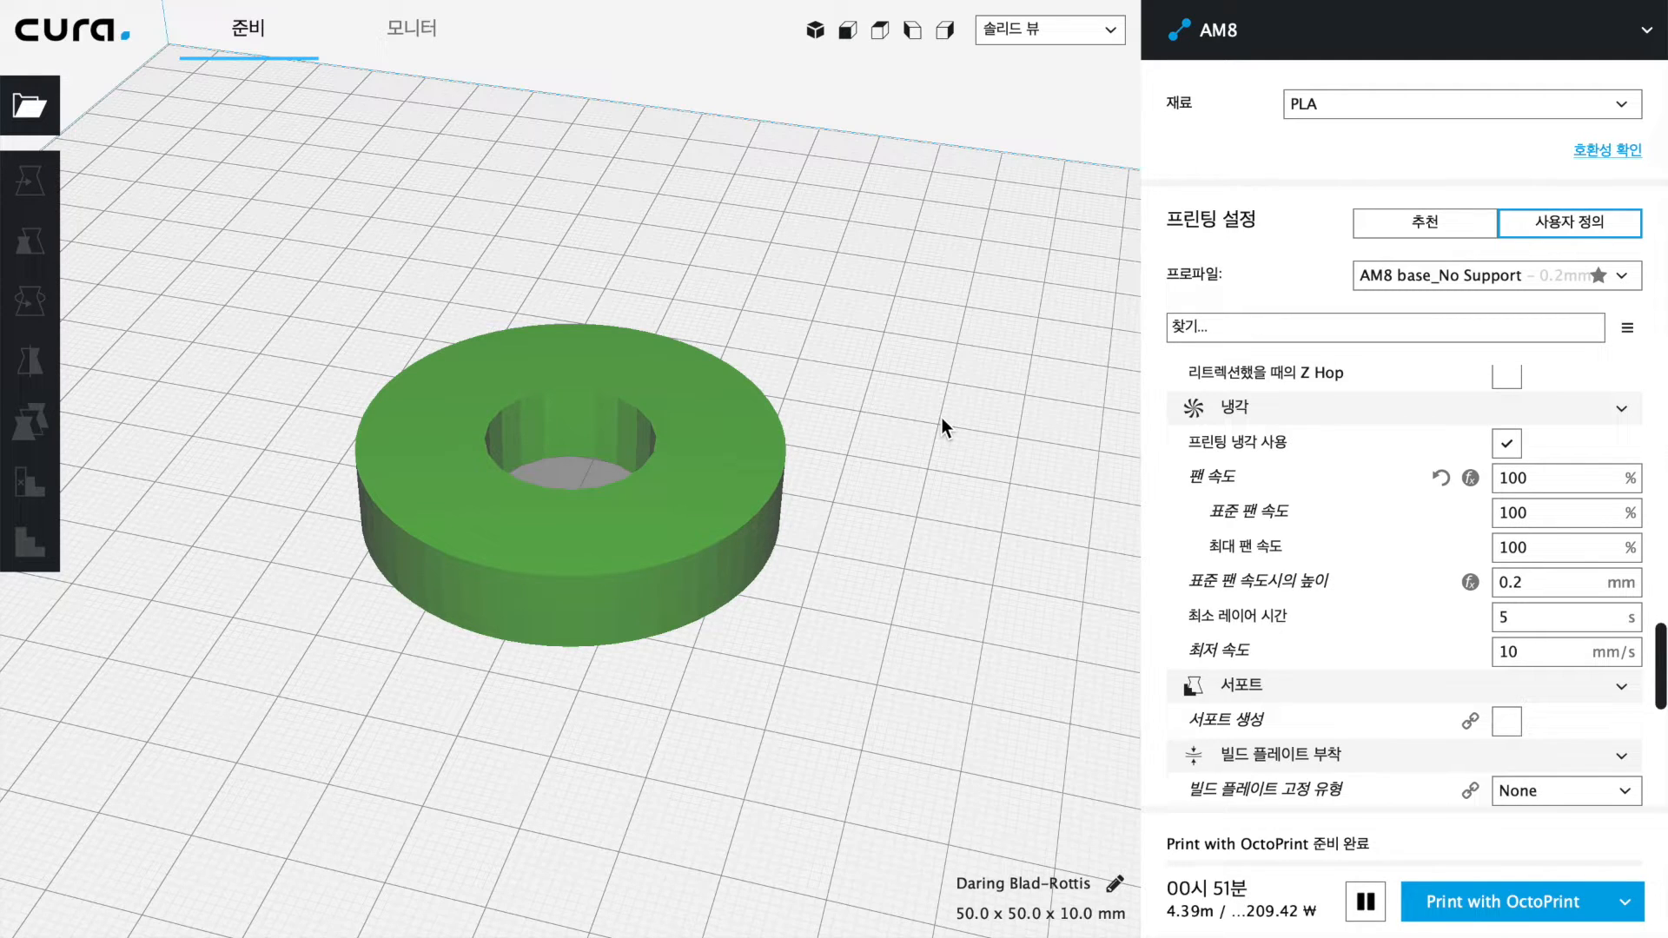
{"action": "right_click_drag", "start_coordinate": [853, 346], "coordinate": [757, 457]}
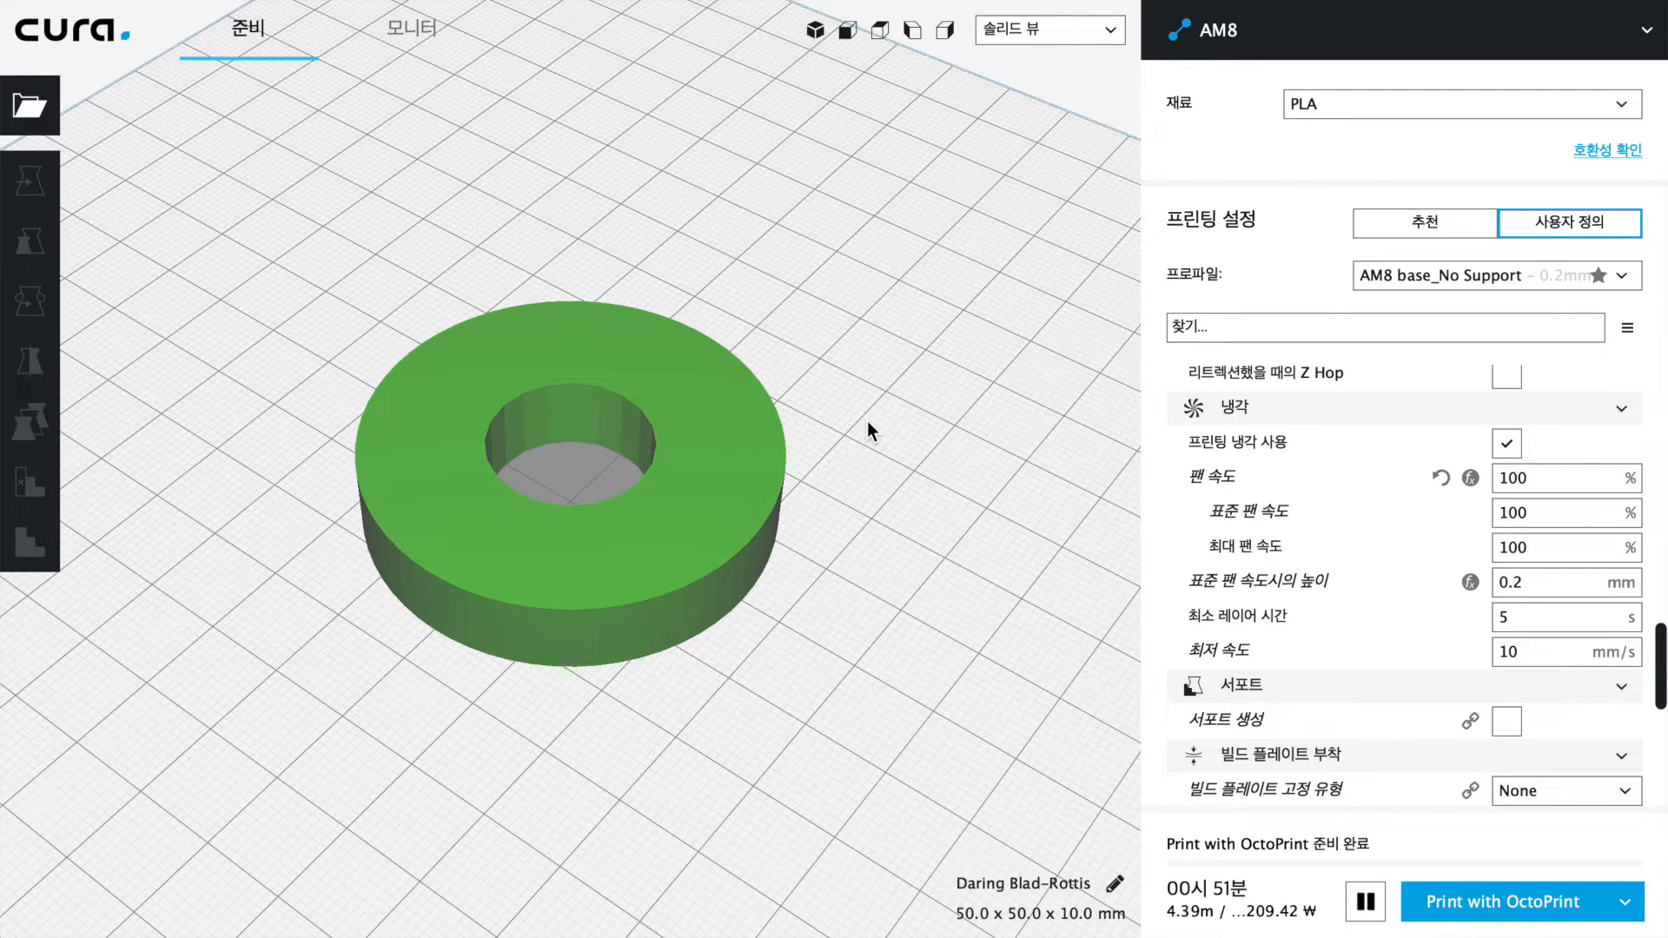
{"action": "left_click", "coordinate": [1089, 26]}
{"action": "left_click", "coordinate": [1032, 96]}
{"action": "right_click_drag", "start_coordinate": [876, 519], "coordinate": [829, 476]}
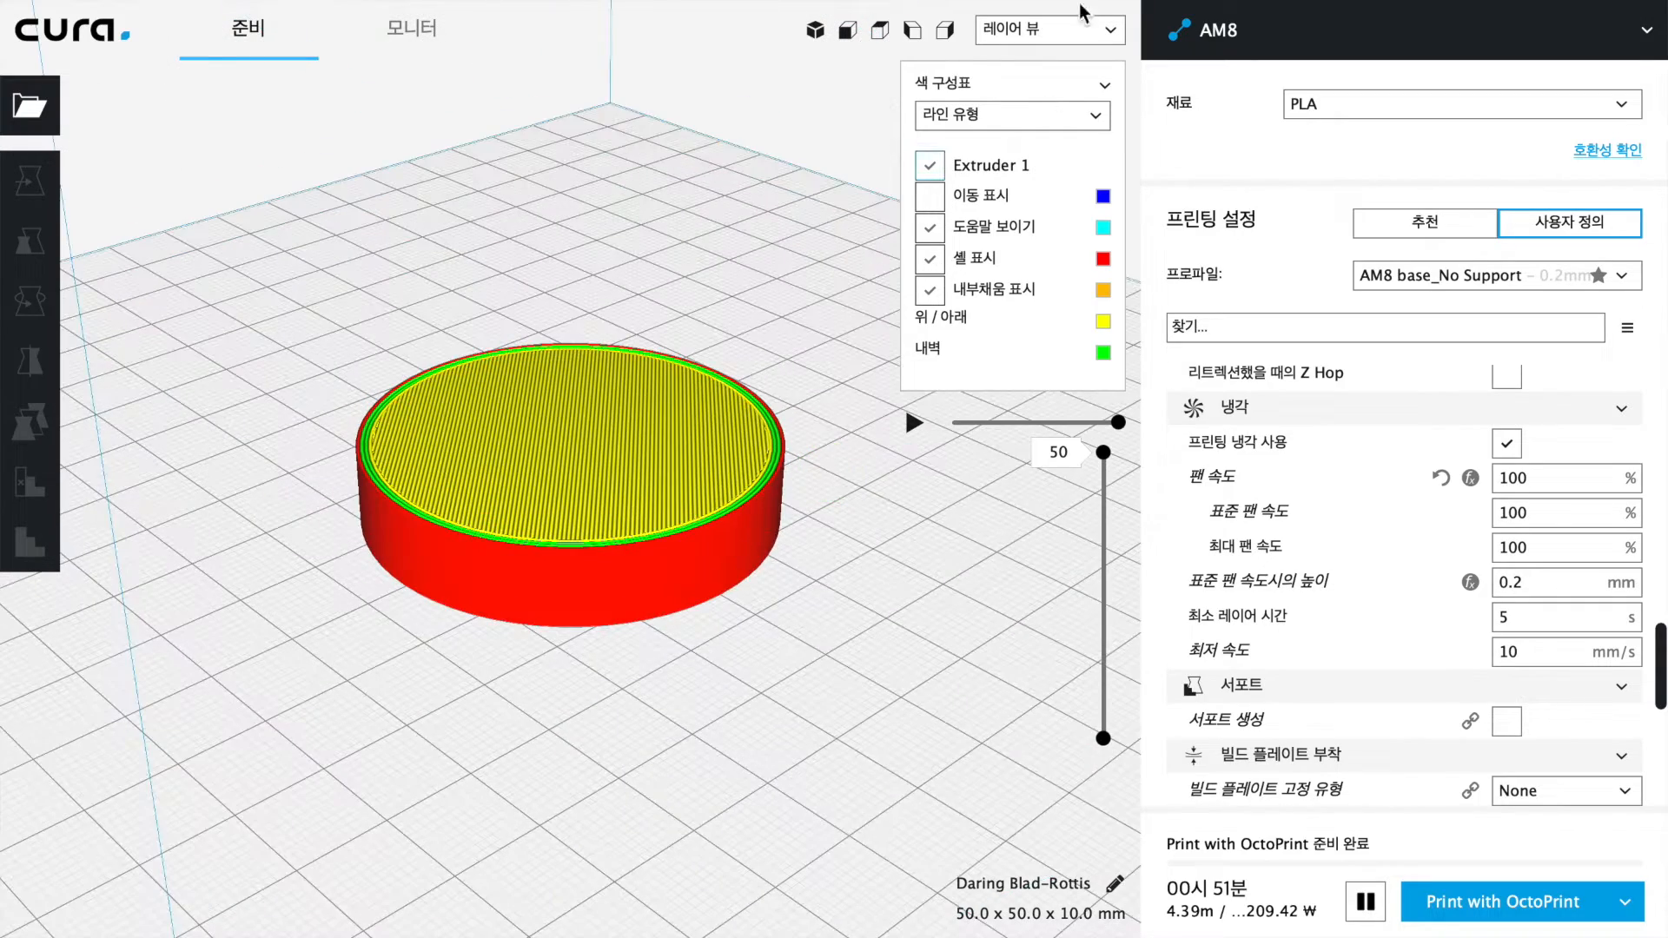
Return the ring model to solid view (솔리드 뷰) and examine its centre hole up close
{"action": "left_click", "coordinate": [1082, 30]}
{"action": "left_click", "coordinate": [1015, 52]}
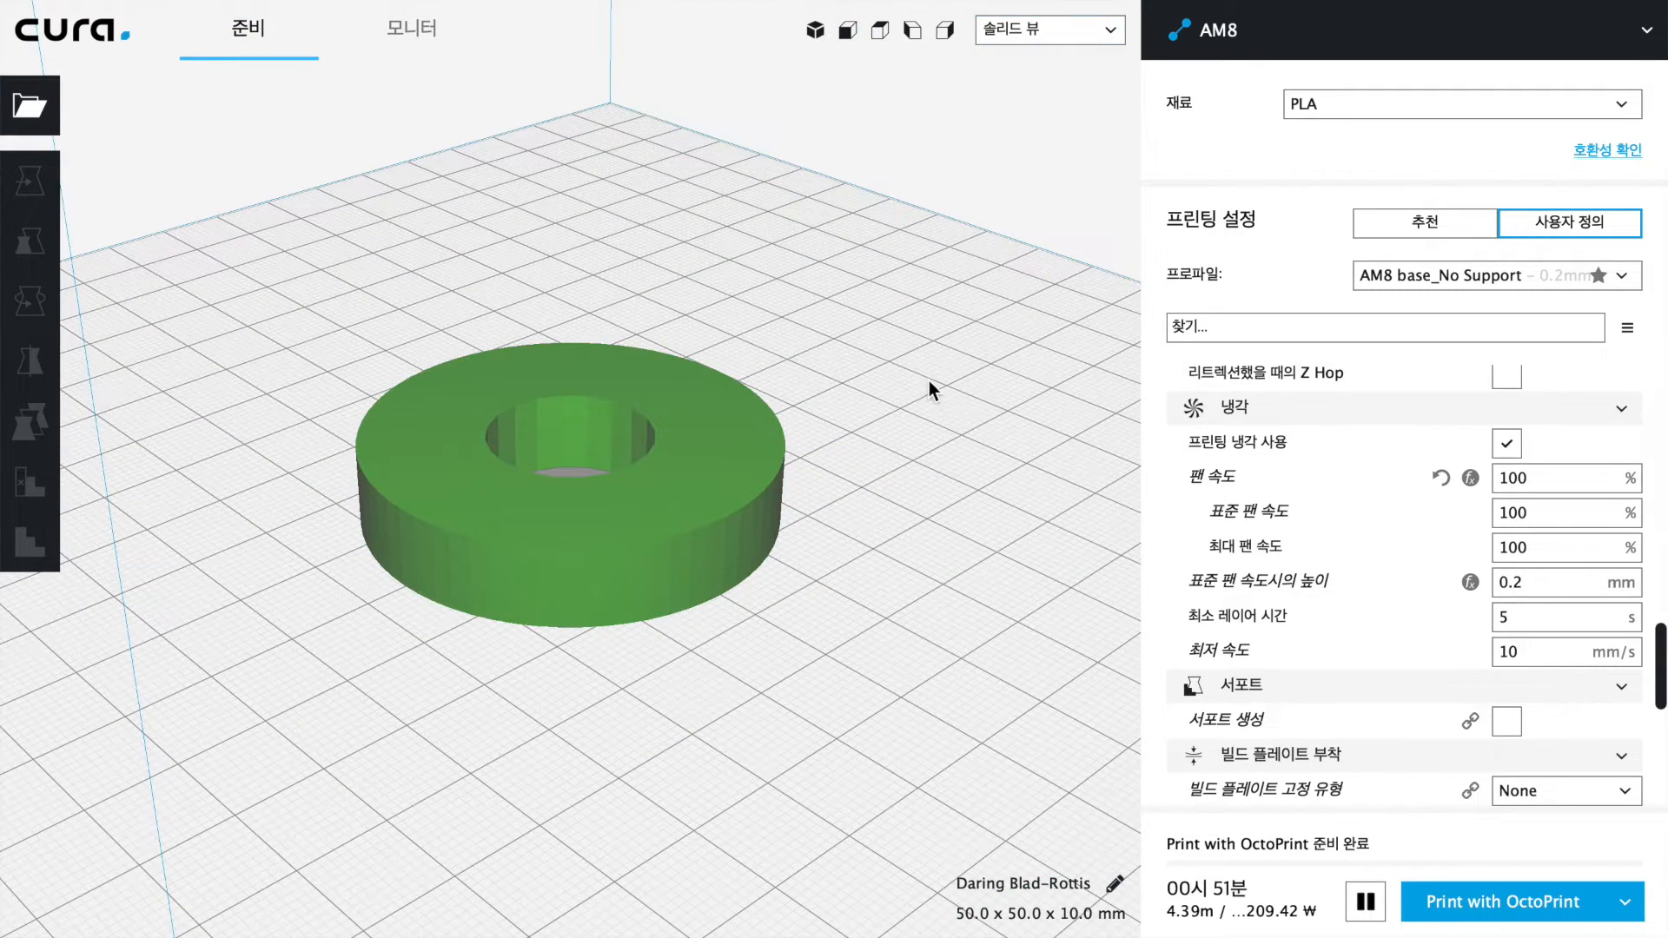
{"action": "mouse_move", "coordinate": [930, 380]}
{"action": "right_mouse_down"}
{"action": "mouse_move", "coordinate": [912, 523]}
{"action": "mouse_move", "coordinate": [909, 377]}
{"action": "mouse_move", "coordinate": [914, 391]}
{"action": "right_mouse_up"}
{"action": "scroll", "coordinate": [789, 420], "scroll_direction": "up", "scroll_amount": 3}
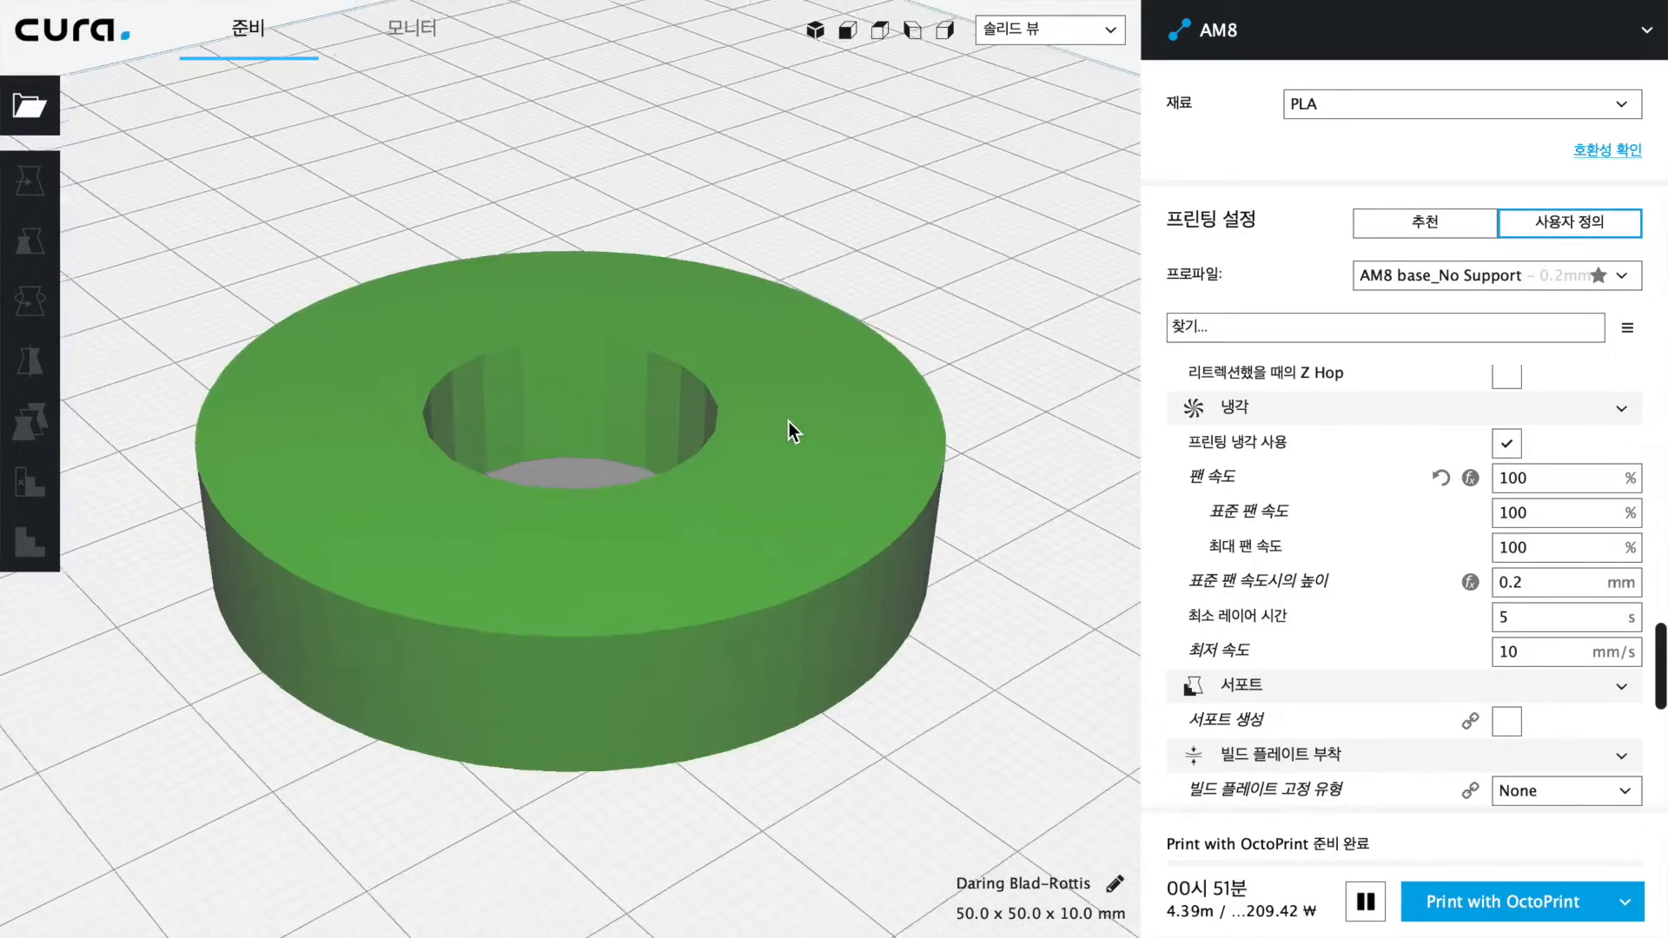
Display the ring in layer view (레이어 뷰) again and inspect its sliced top and outer wall from several angles
{"action": "scroll", "coordinate": [789, 421], "scroll_direction": "down", "scroll_amount": 4}
{"action": "left_click", "coordinate": [1090, 26]}
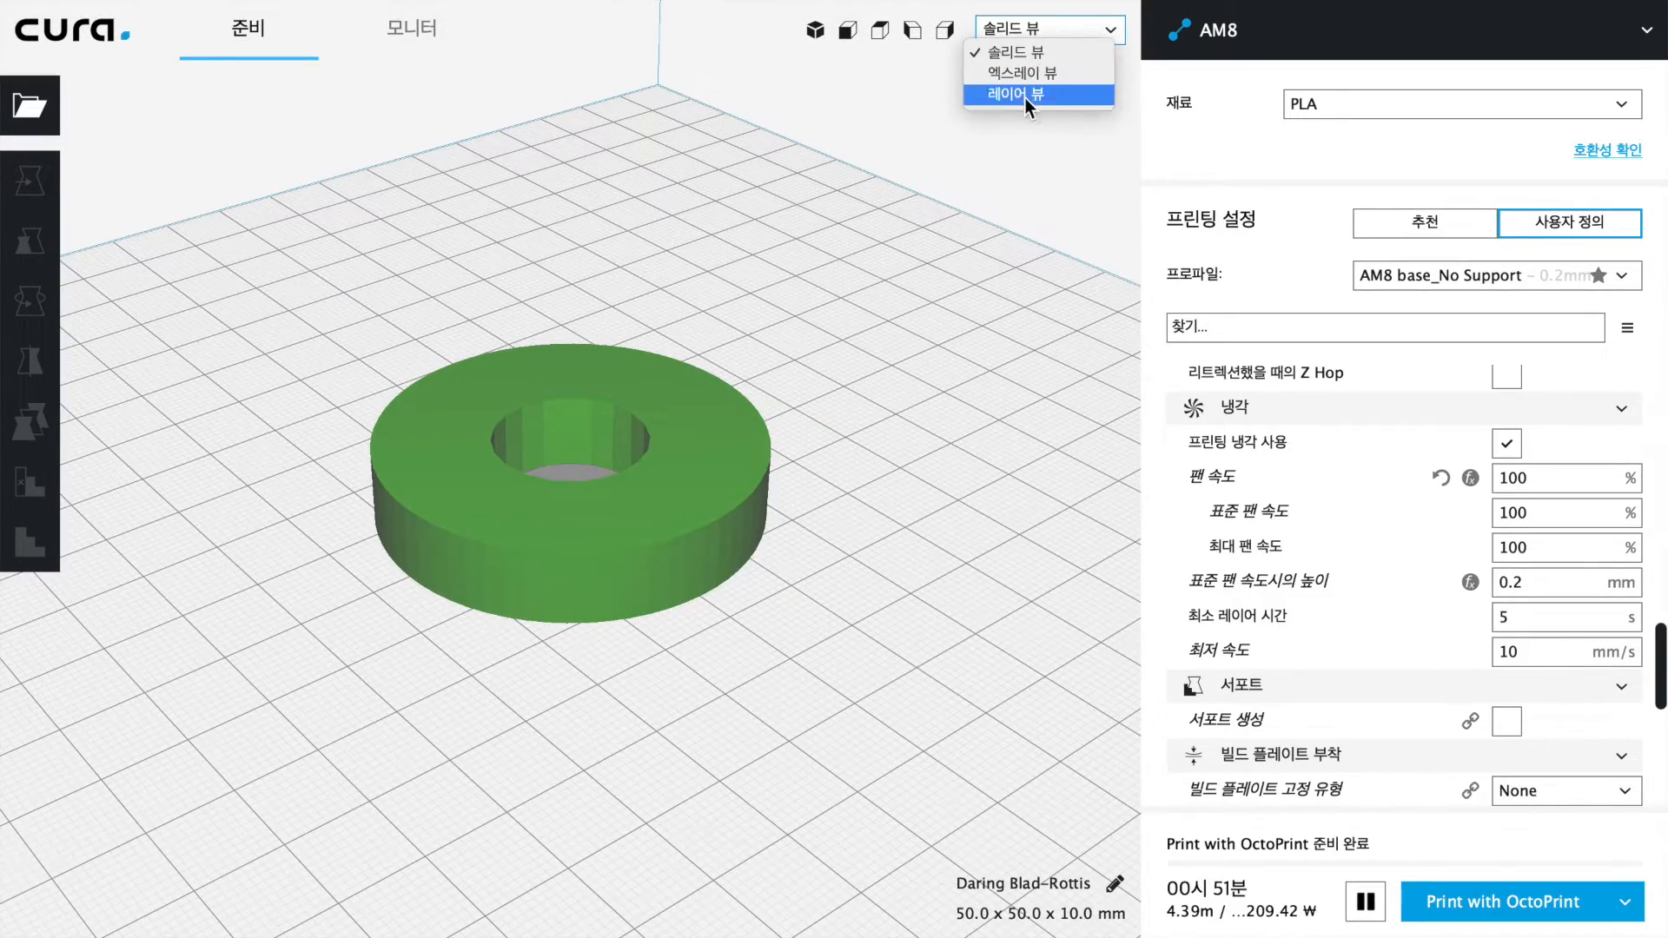
{"action": "left_click", "coordinate": [1025, 97]}
{"action": "right_click_drag", "start_coordinate": [853, 470], "coordinate": [825, 556]}
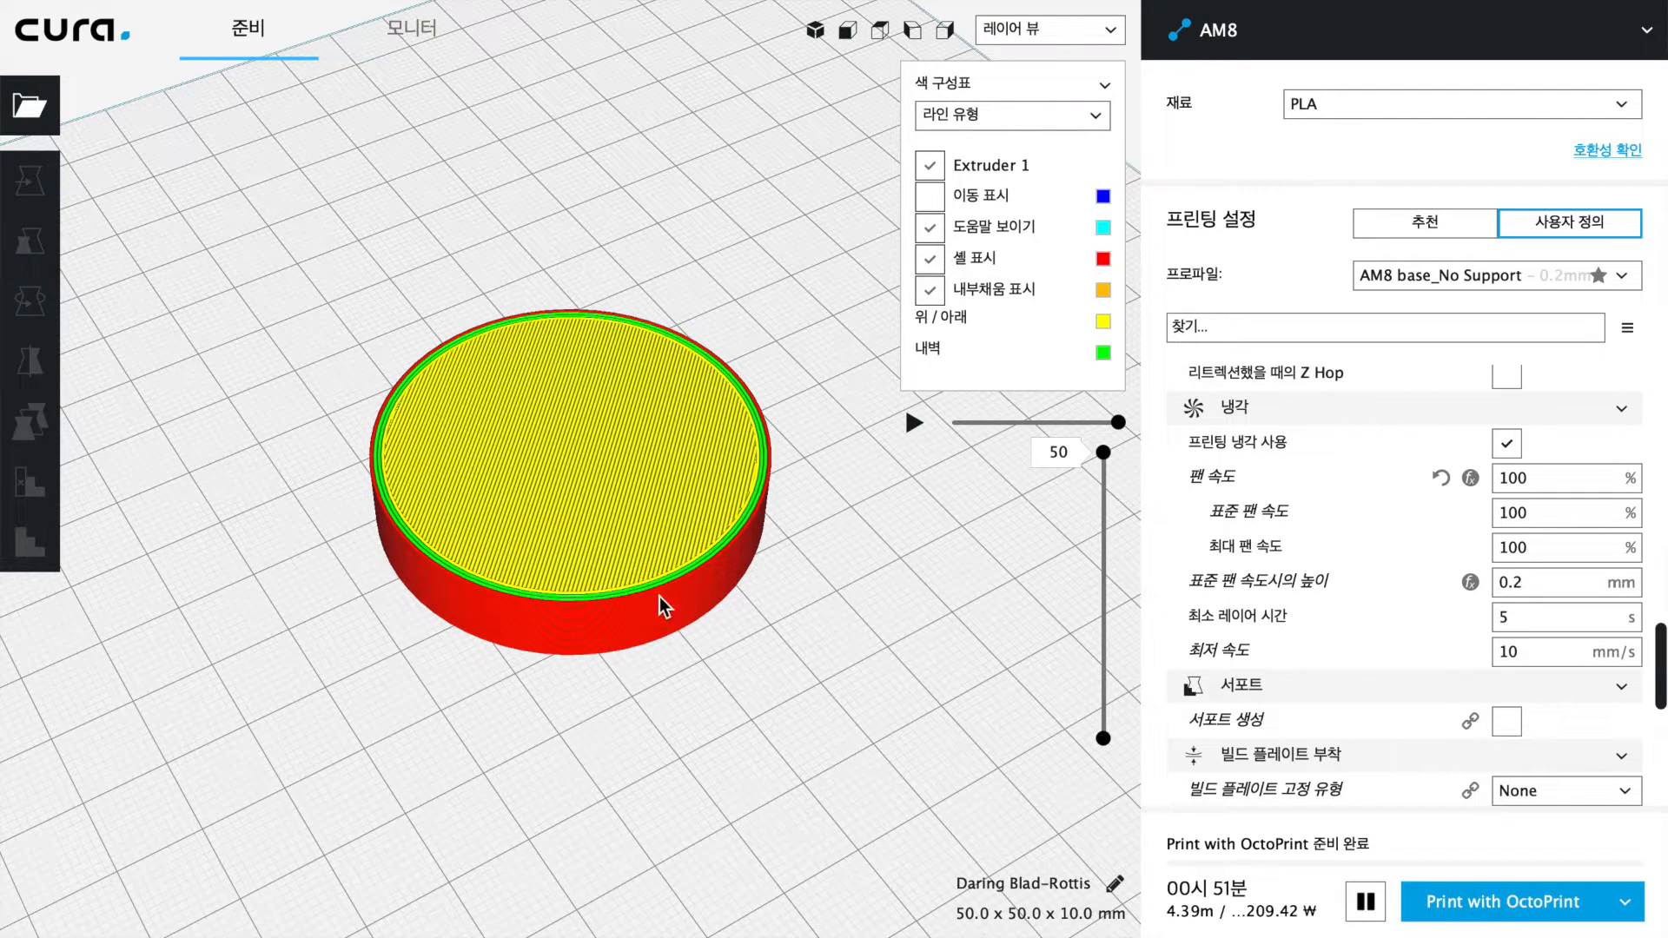
{"action": "right_click_drag", "start_coordinate": [873, 524], "coordinate": [851, 467]}
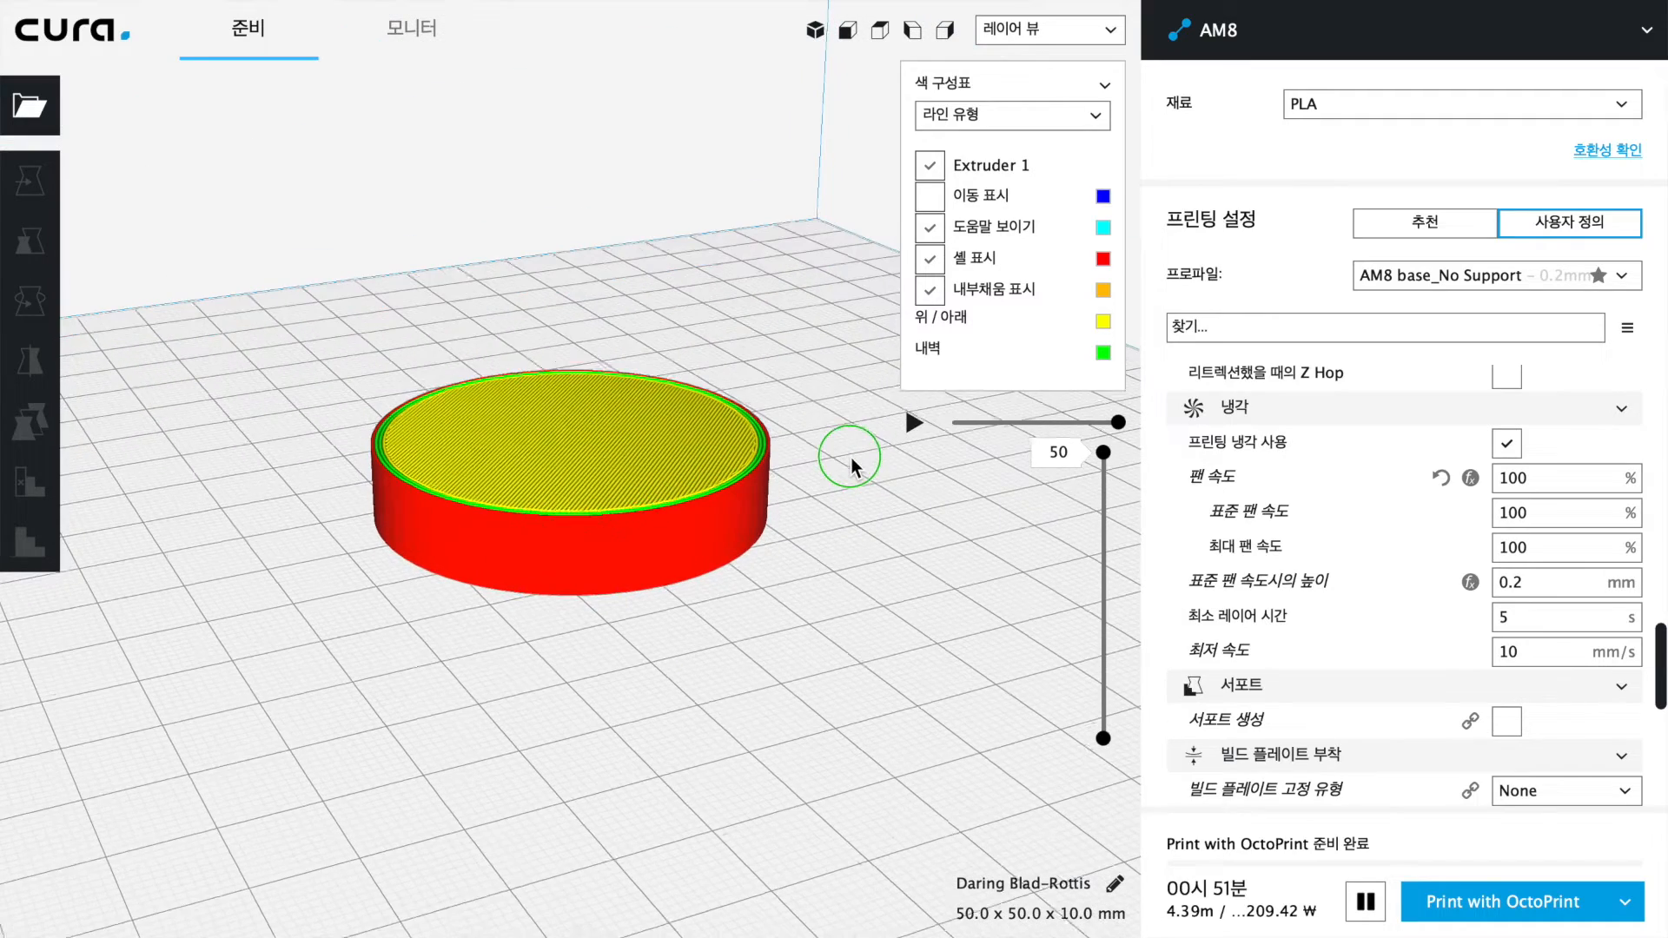
Show the ring in X-ray view (엑스레이 뷰) and inspect its inner geometry from above and from the side
{"action": "left_click", "coordinate": [1077, 33]}
{"action": "left_click", "coordinate": [1030, 73]}
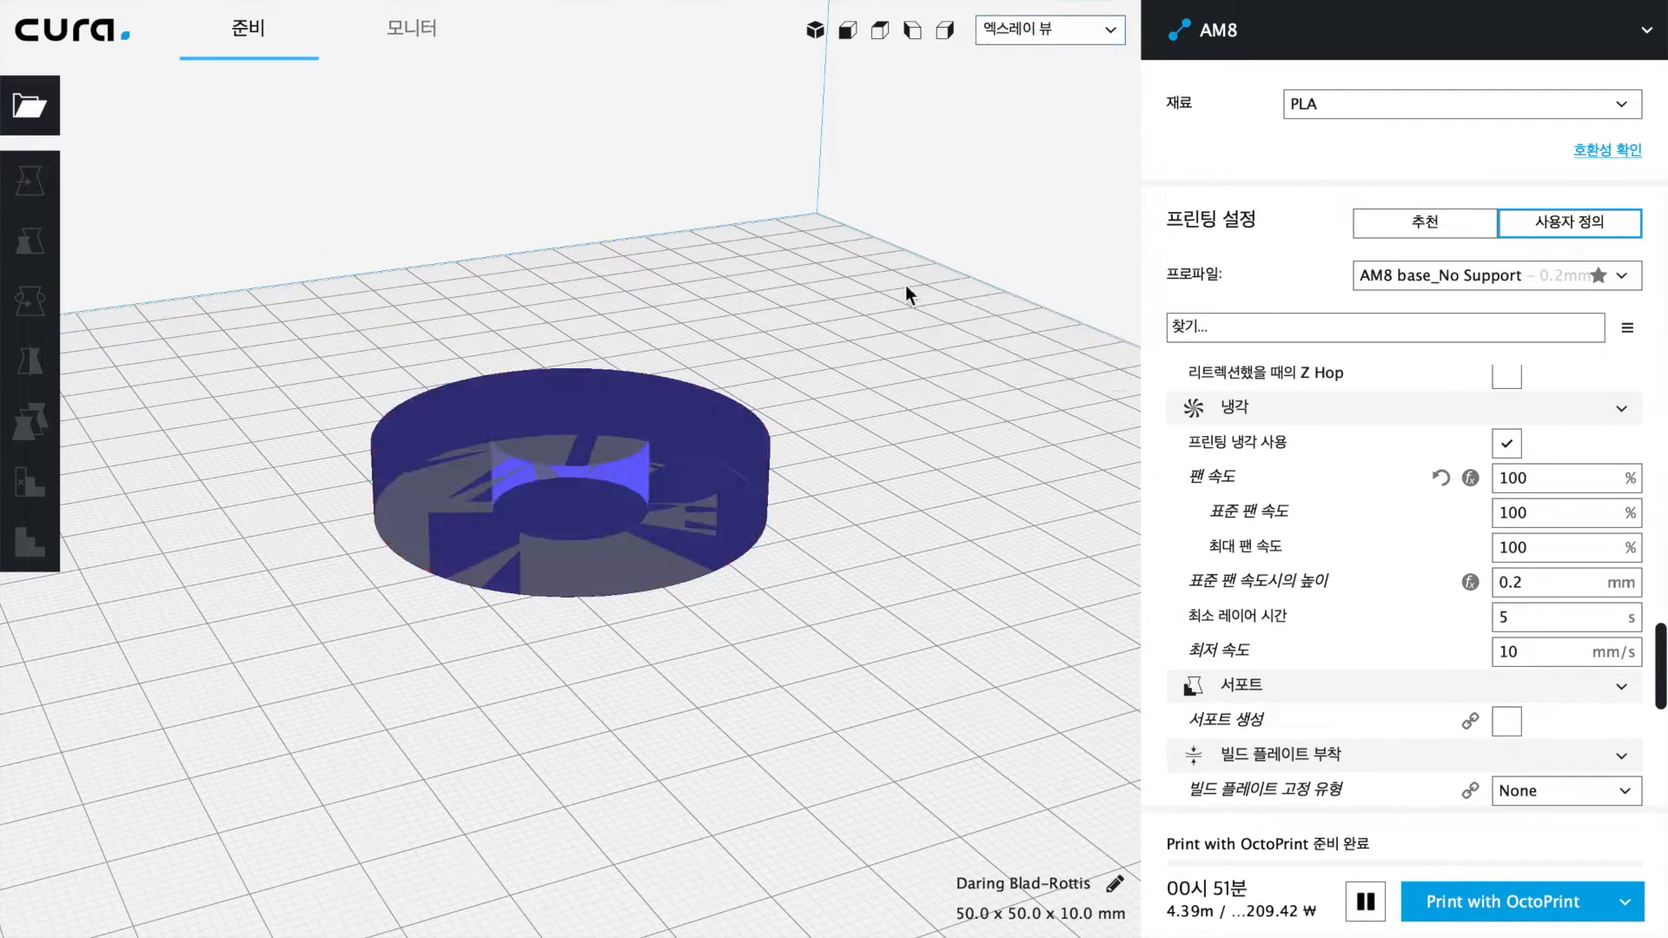
{"action": "right_click_drag", "start_coordinate": [850, 618], "coordinate": [852, 705]}
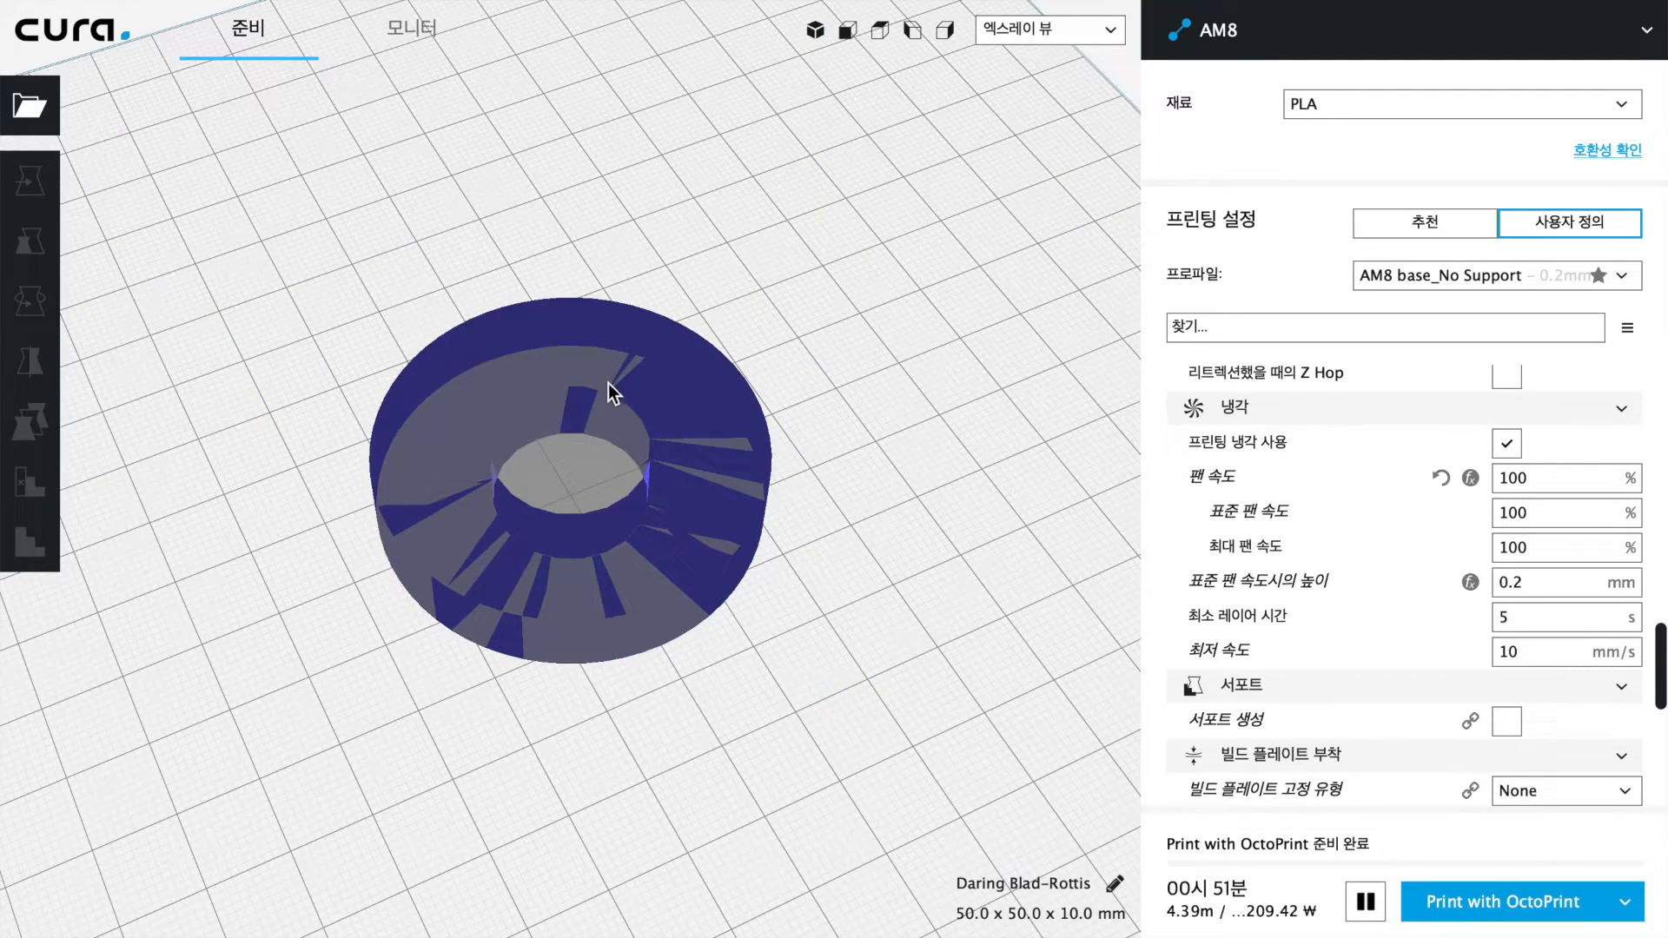
{"action": "right_click_drag", "start_coordinate": [851, 528], "coordinate": [674, 351]}
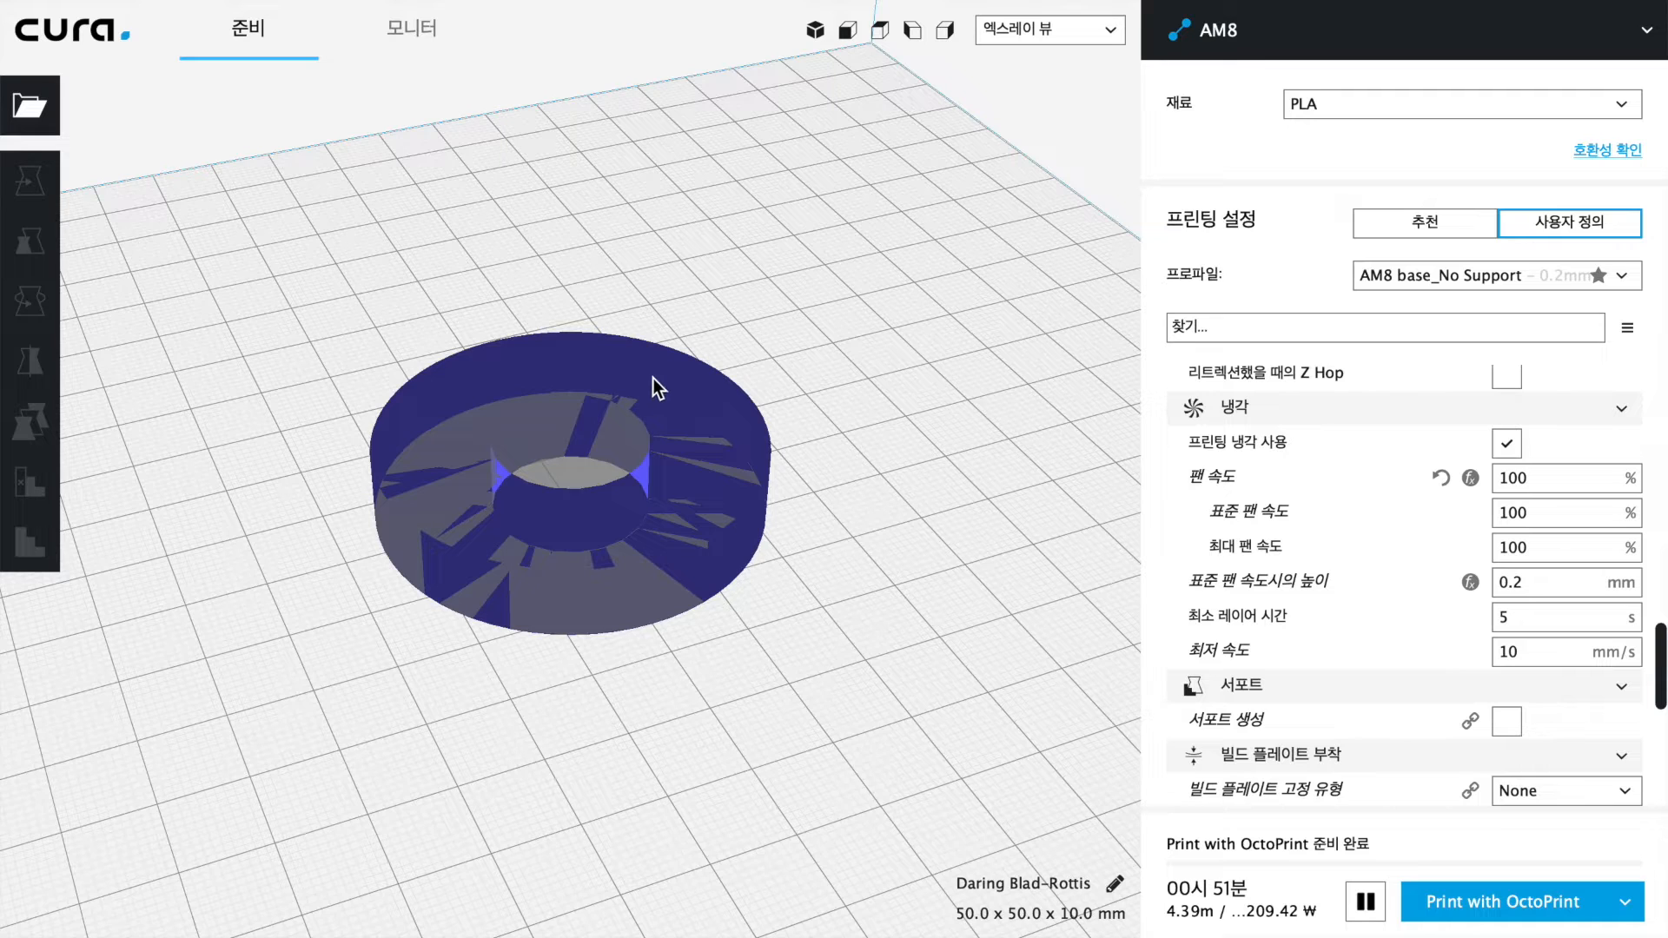
{"action": "mouse_move", "coordinate": [913, 356]}
{"action": "right_mouse_down"}
{"action": "mouse_move", "coordinate": [903, 466]}
{"action": "mouse_move", "coordinate": [903, 383]}
{"action": "right_mouse_up"}
Switch back to layer view (레이어 뷰) and compare the sliced ring with the Remove All Holes (모든 구멍 제거) option under mesh fixes
{"action": "left_click", "coordinate": [1066, 34]}
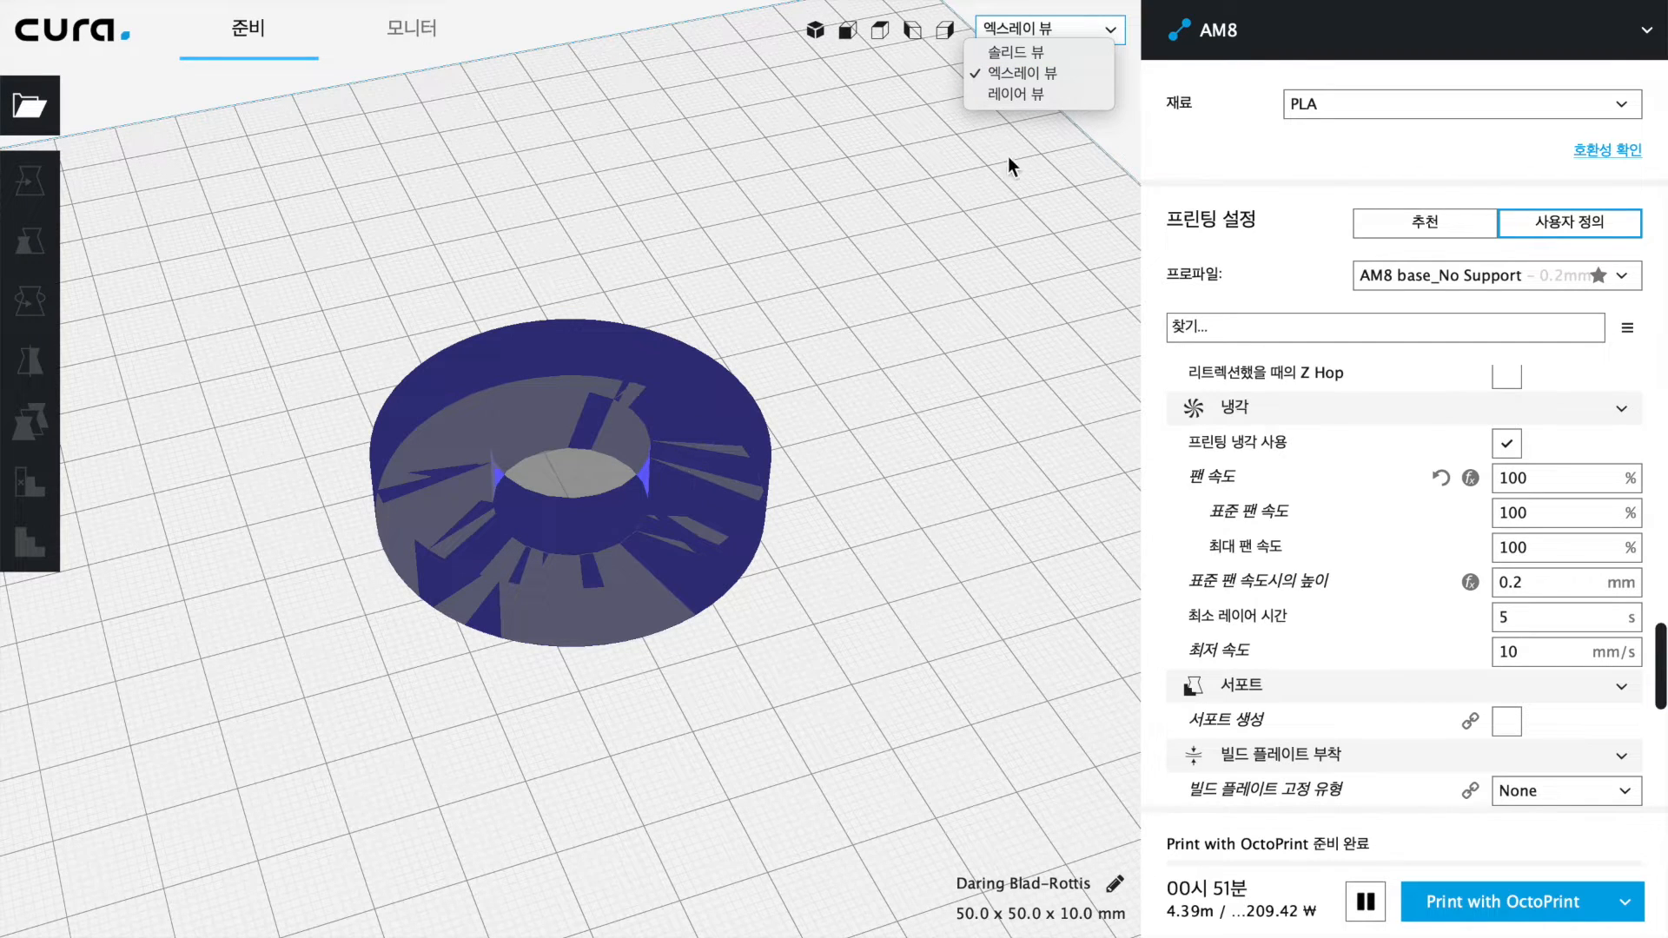
{"action": "left_click", "coordinate": [1044, 99]}
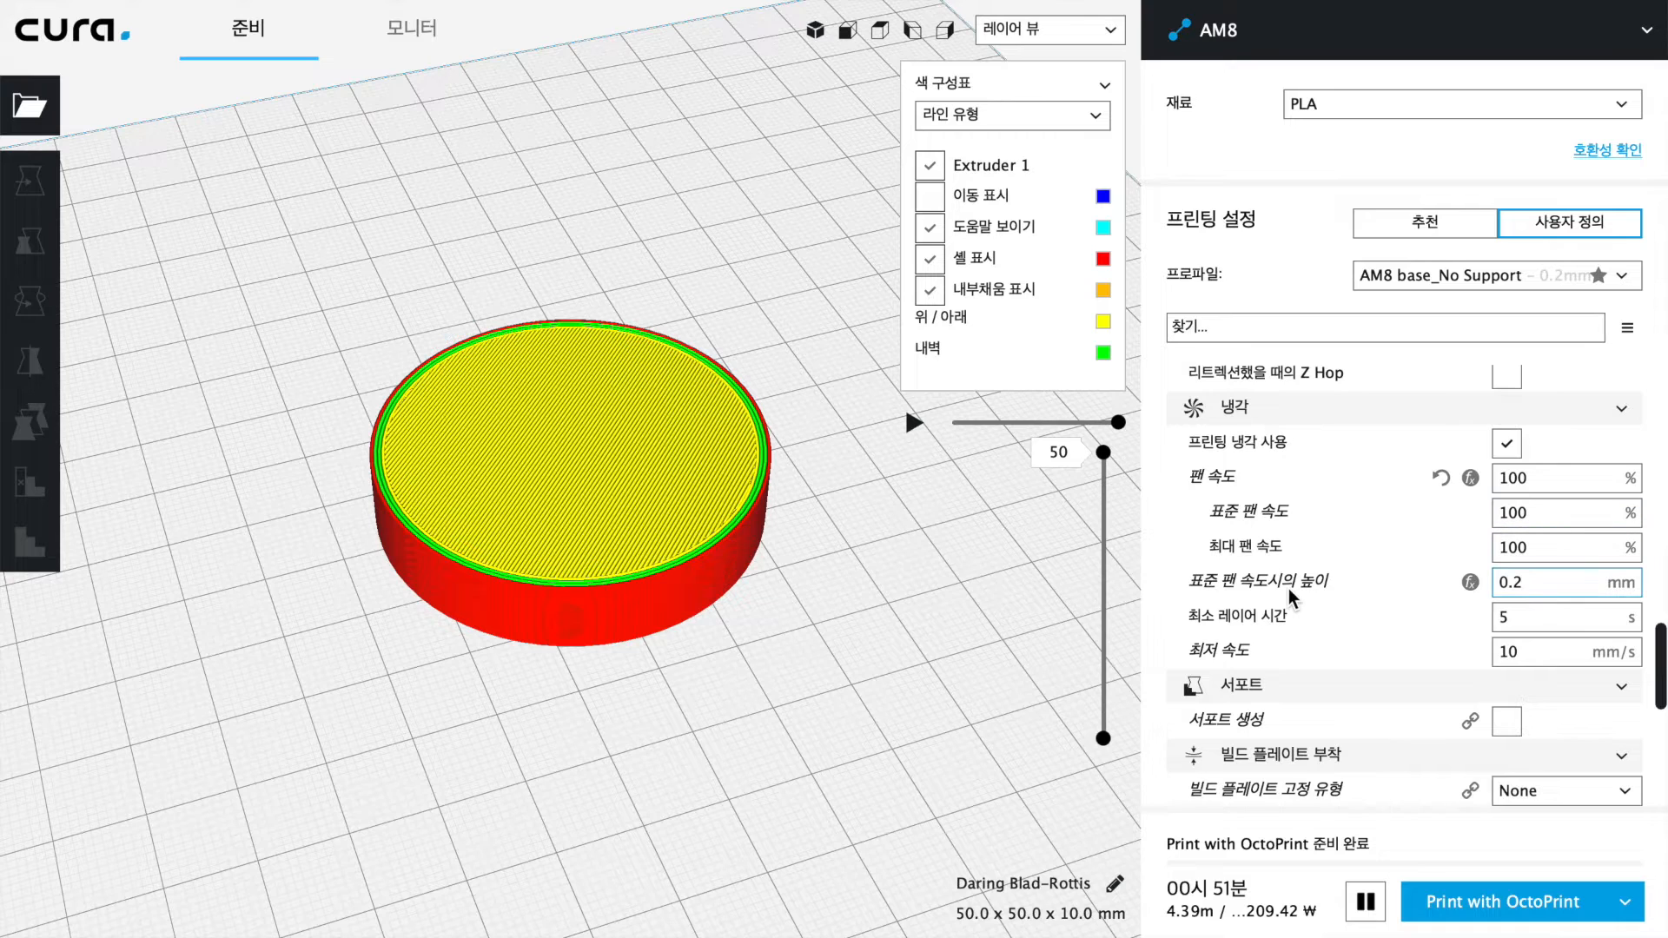
{"action": "scroll", "coordinate": [1290, 597], "scroll_direction": "down", "scroll_amount": 3}
{"action": "scroll", "coordinate": [1250, 591], "scroll_direction": "down", "scroll_amount": 1}
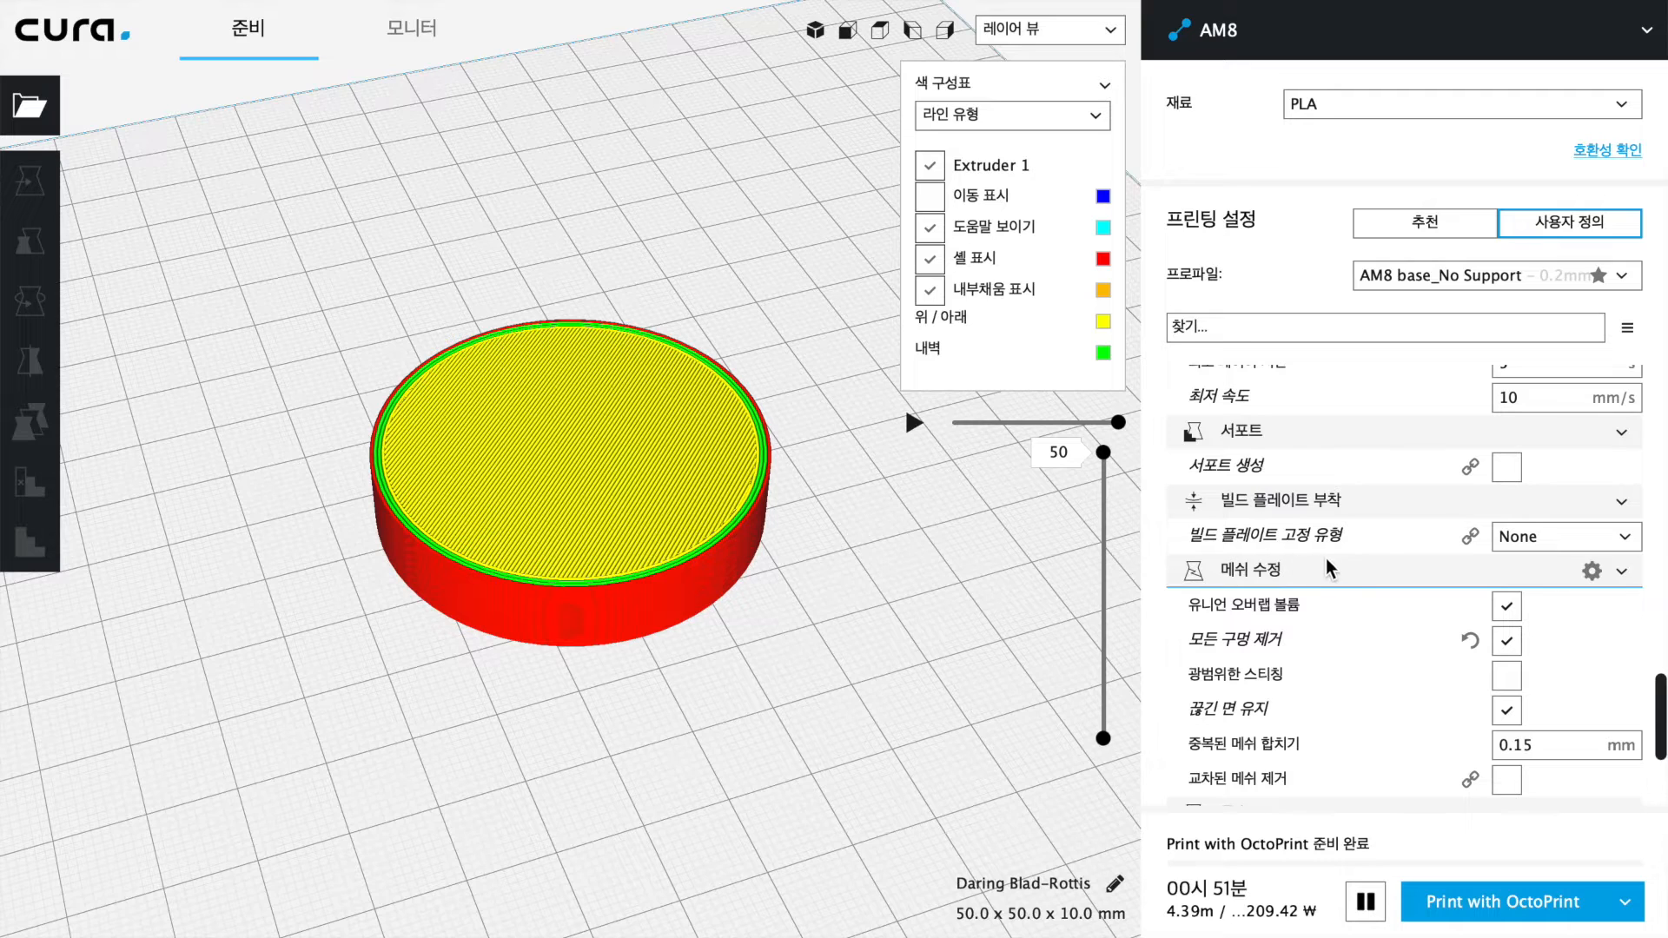
{"action": "mouse_move", "coordinate": [1216, 647]}
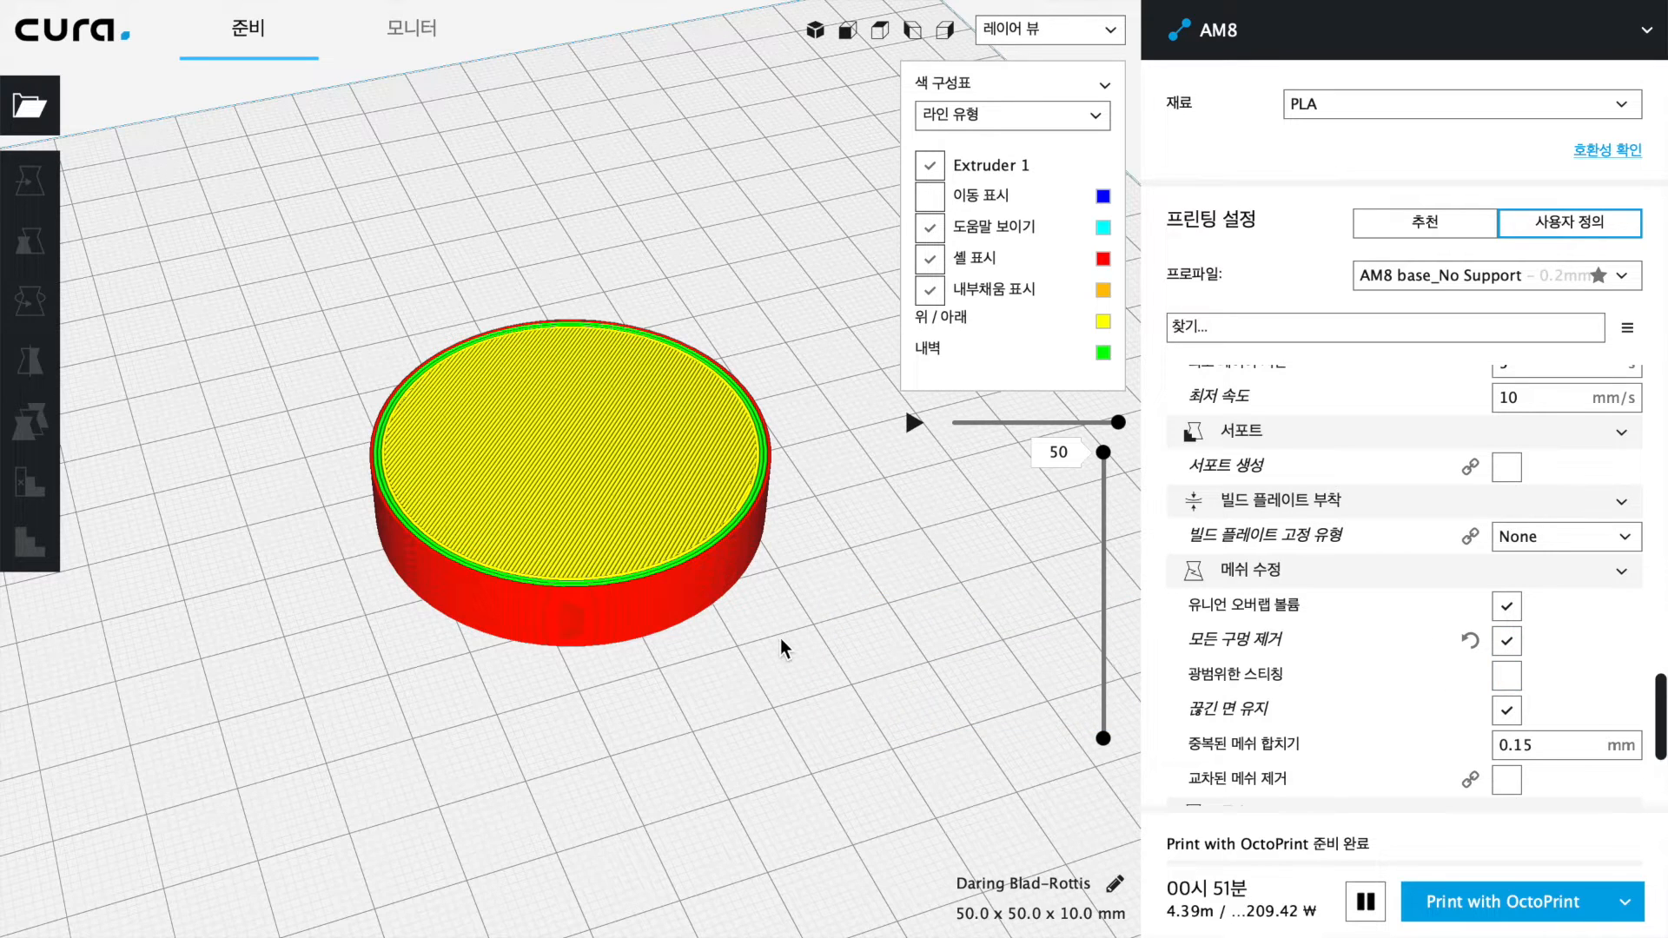
{"action": "right_click_drag", "start_coordinate": [782, 641], "coordinate": [788, 575]}
{"action": "mouse_move", "coordinate": [1488, 657]}
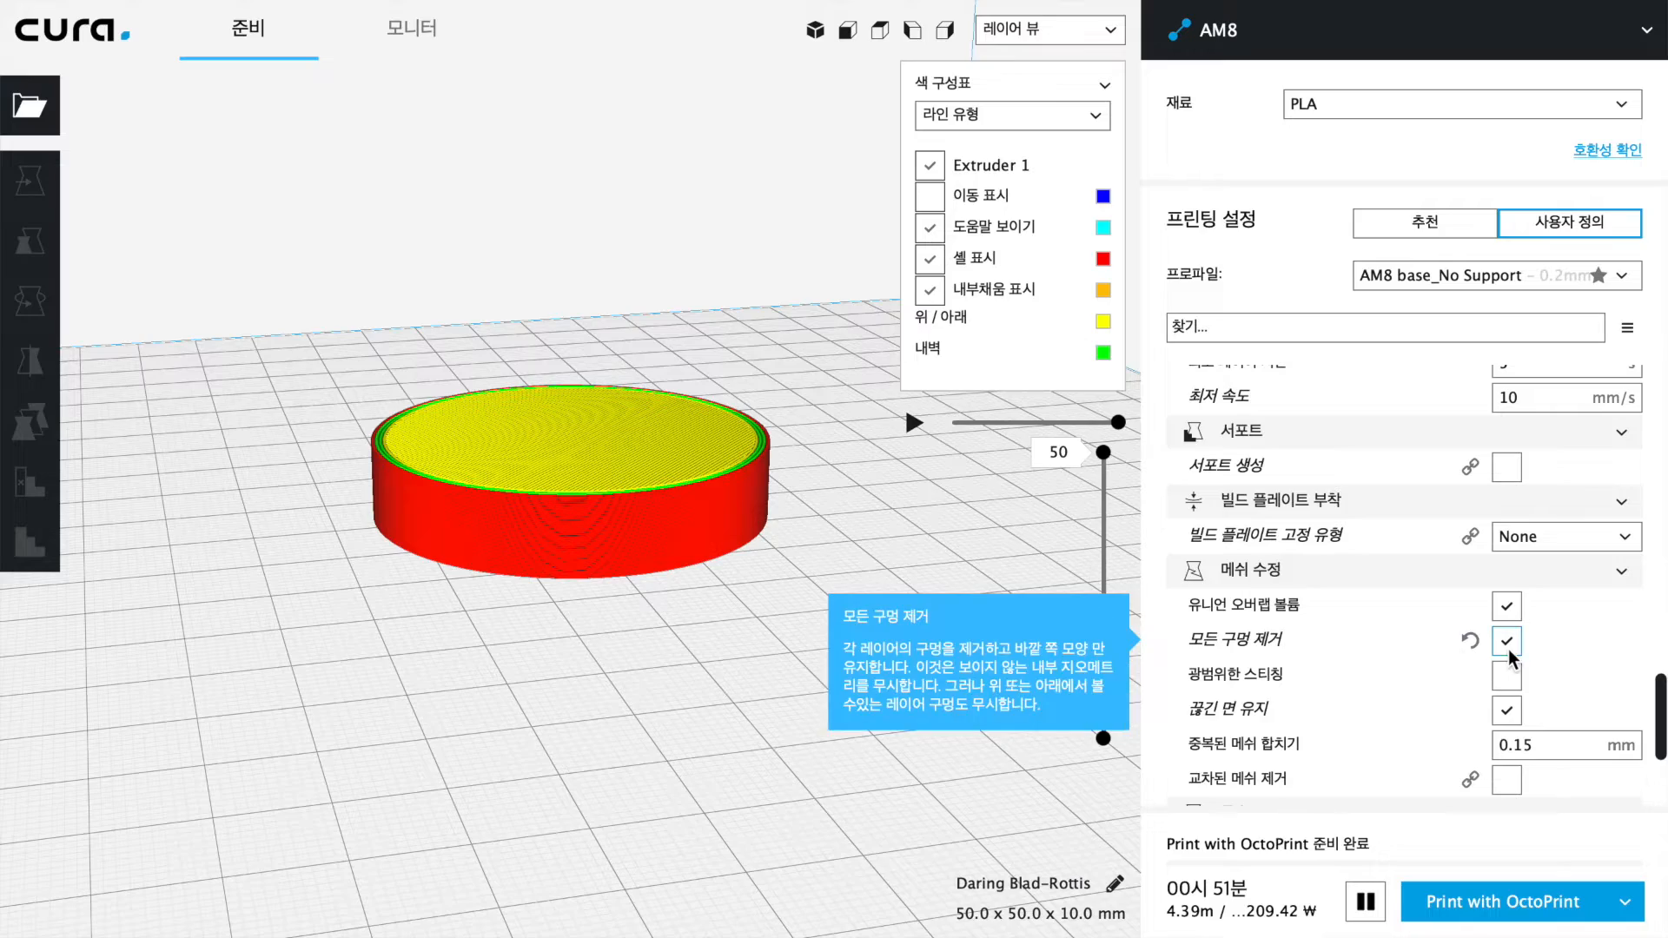
{"action": "right_click_drag", "start_coordinate": [821, 542], "coordinate": [817, 608]}
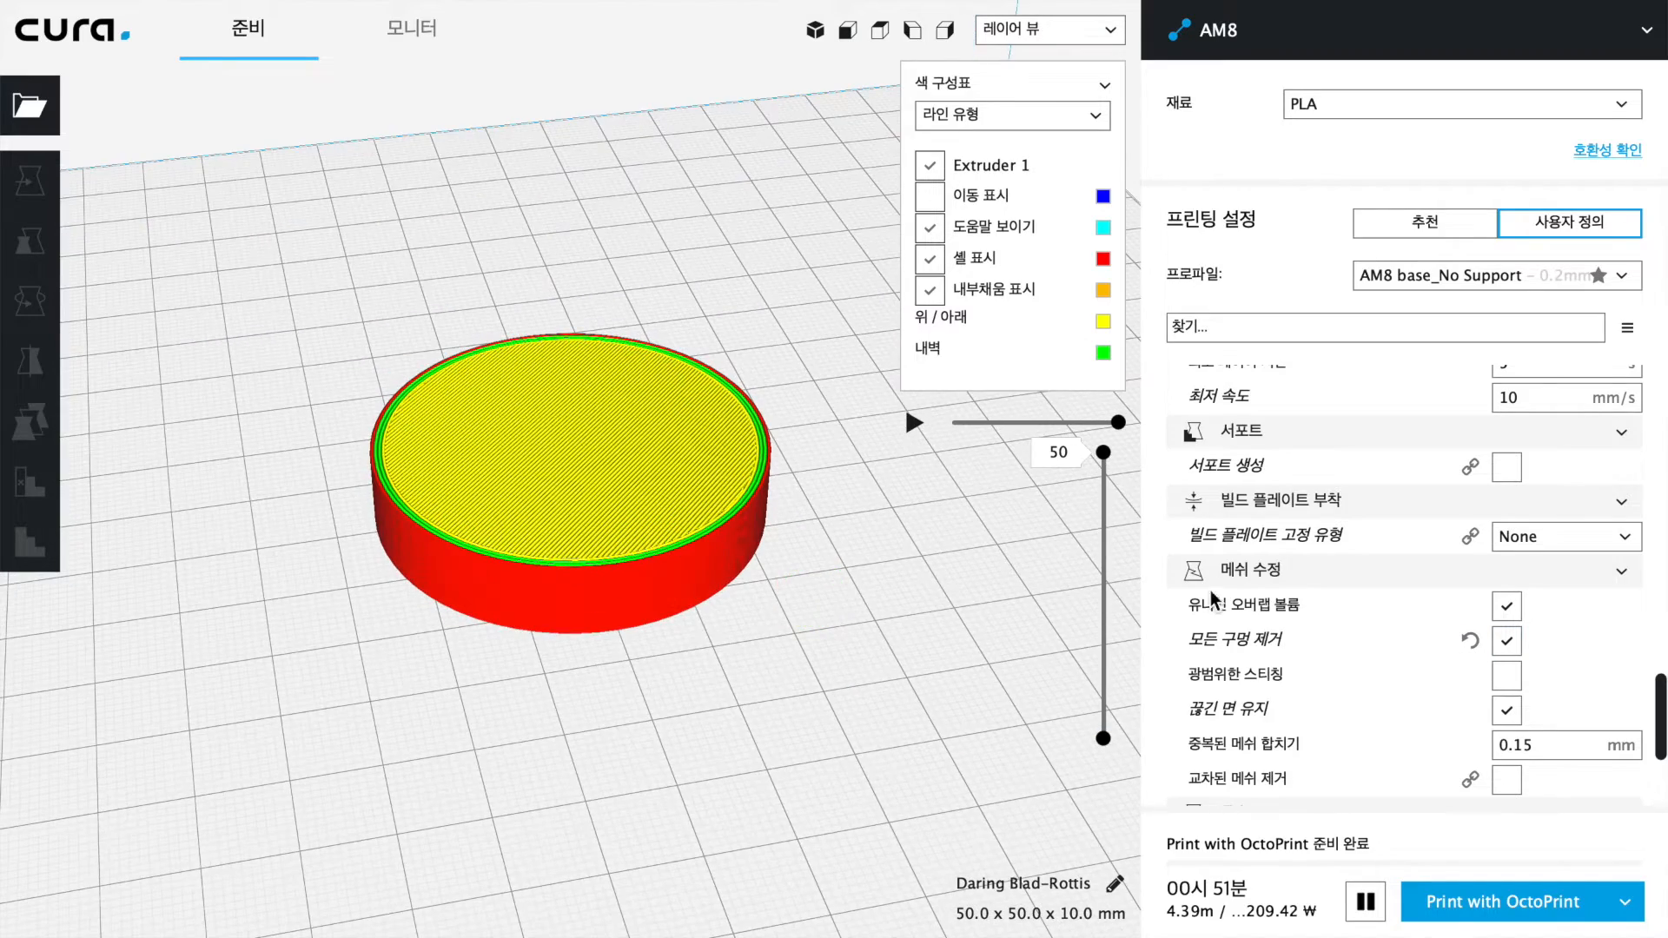
{"action": "left_click_drag", "start_coordinate": [1108, 461], "coordinate": [1101, 354]}
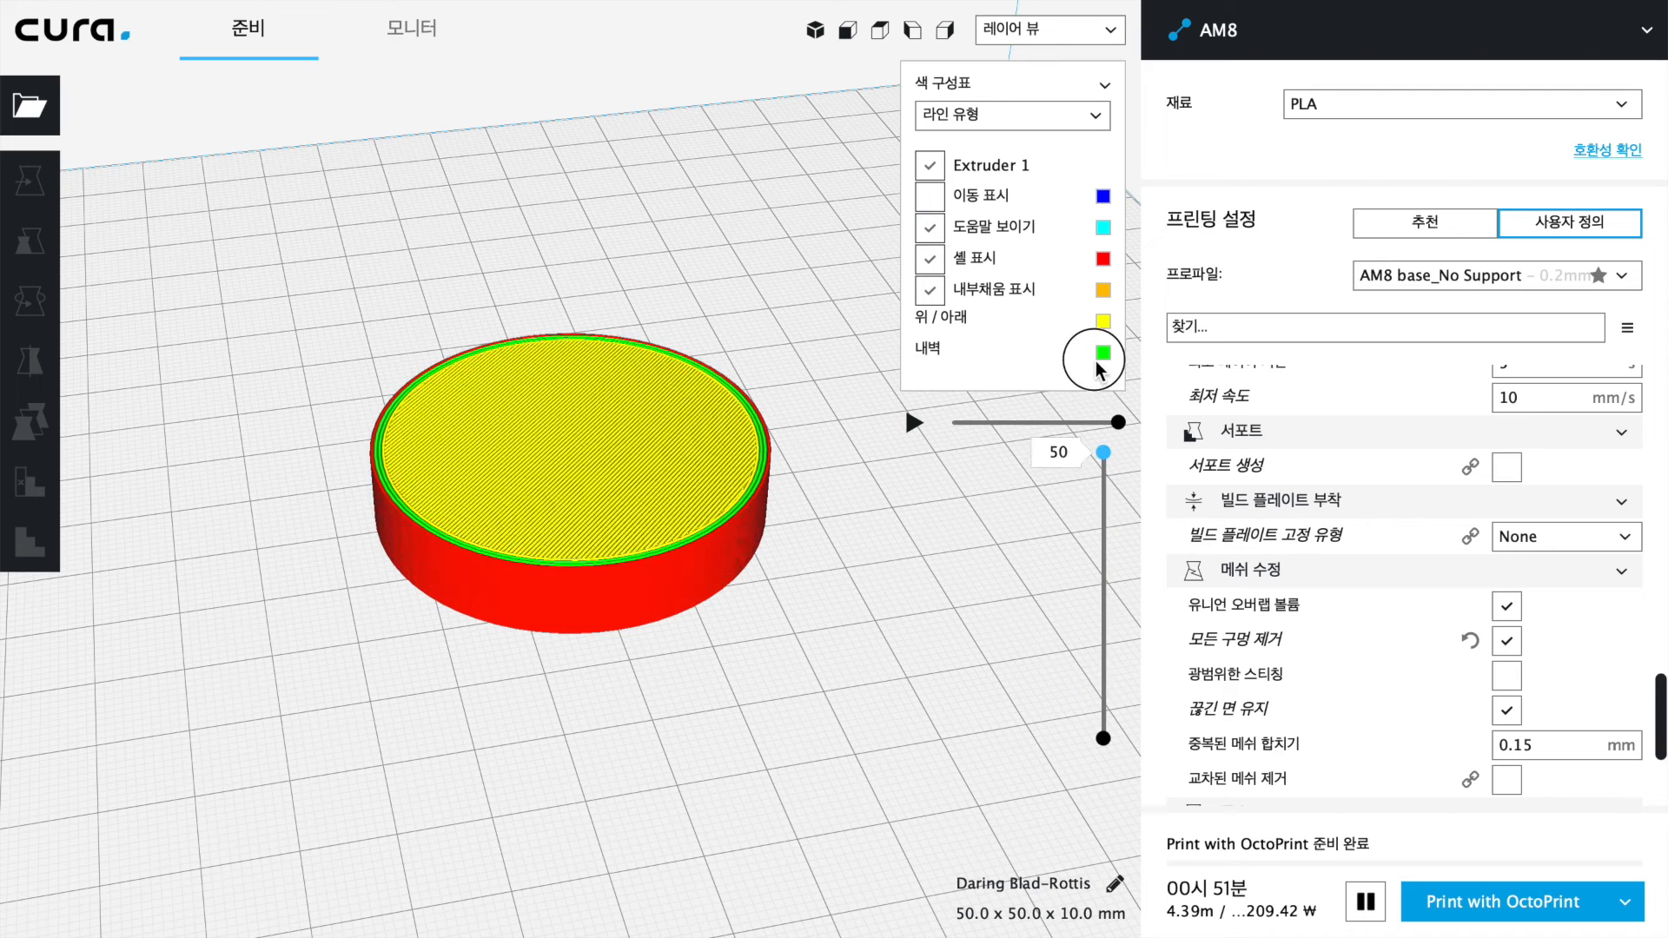
Reset the Remove All Holes (모든 구멍 제거) setting to unchecked and inspect the ring's hole in the new slice
{"action": "left_click", "coordinate": [1469, 641]}
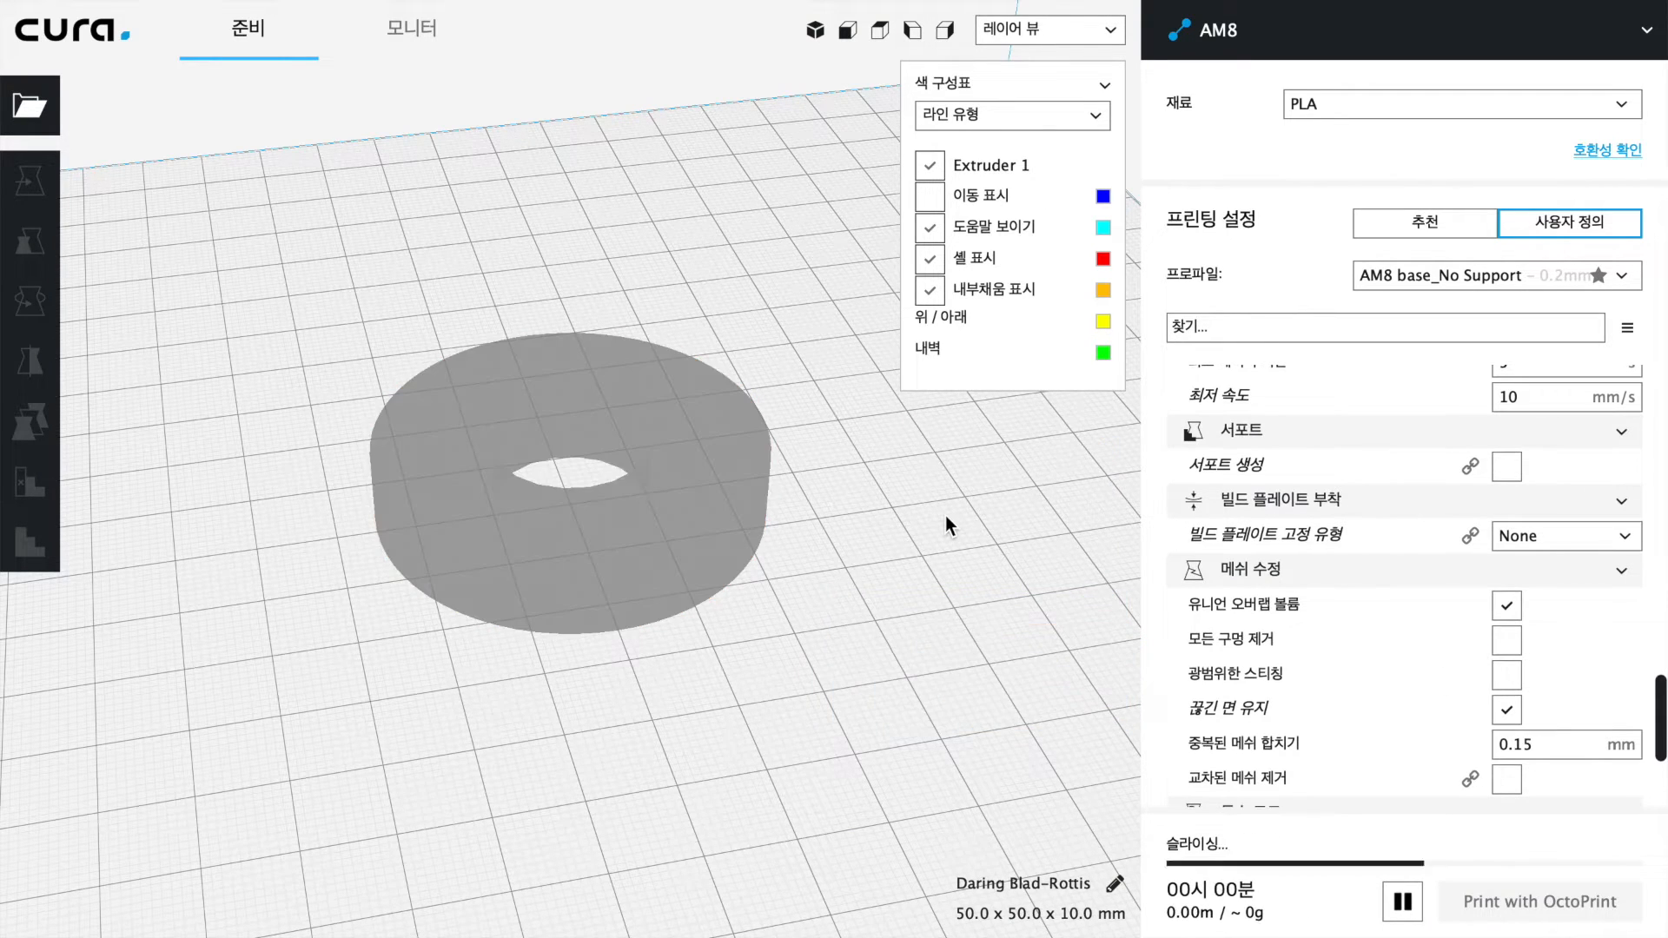
{"action": "right_click_drag", "start_coordinate": [899, 573], "coordinate": [853, 631]}
{"action": "scroll", "coordinate": [851, 627], "scroll_direction": "up", "scroll_amount": 5}
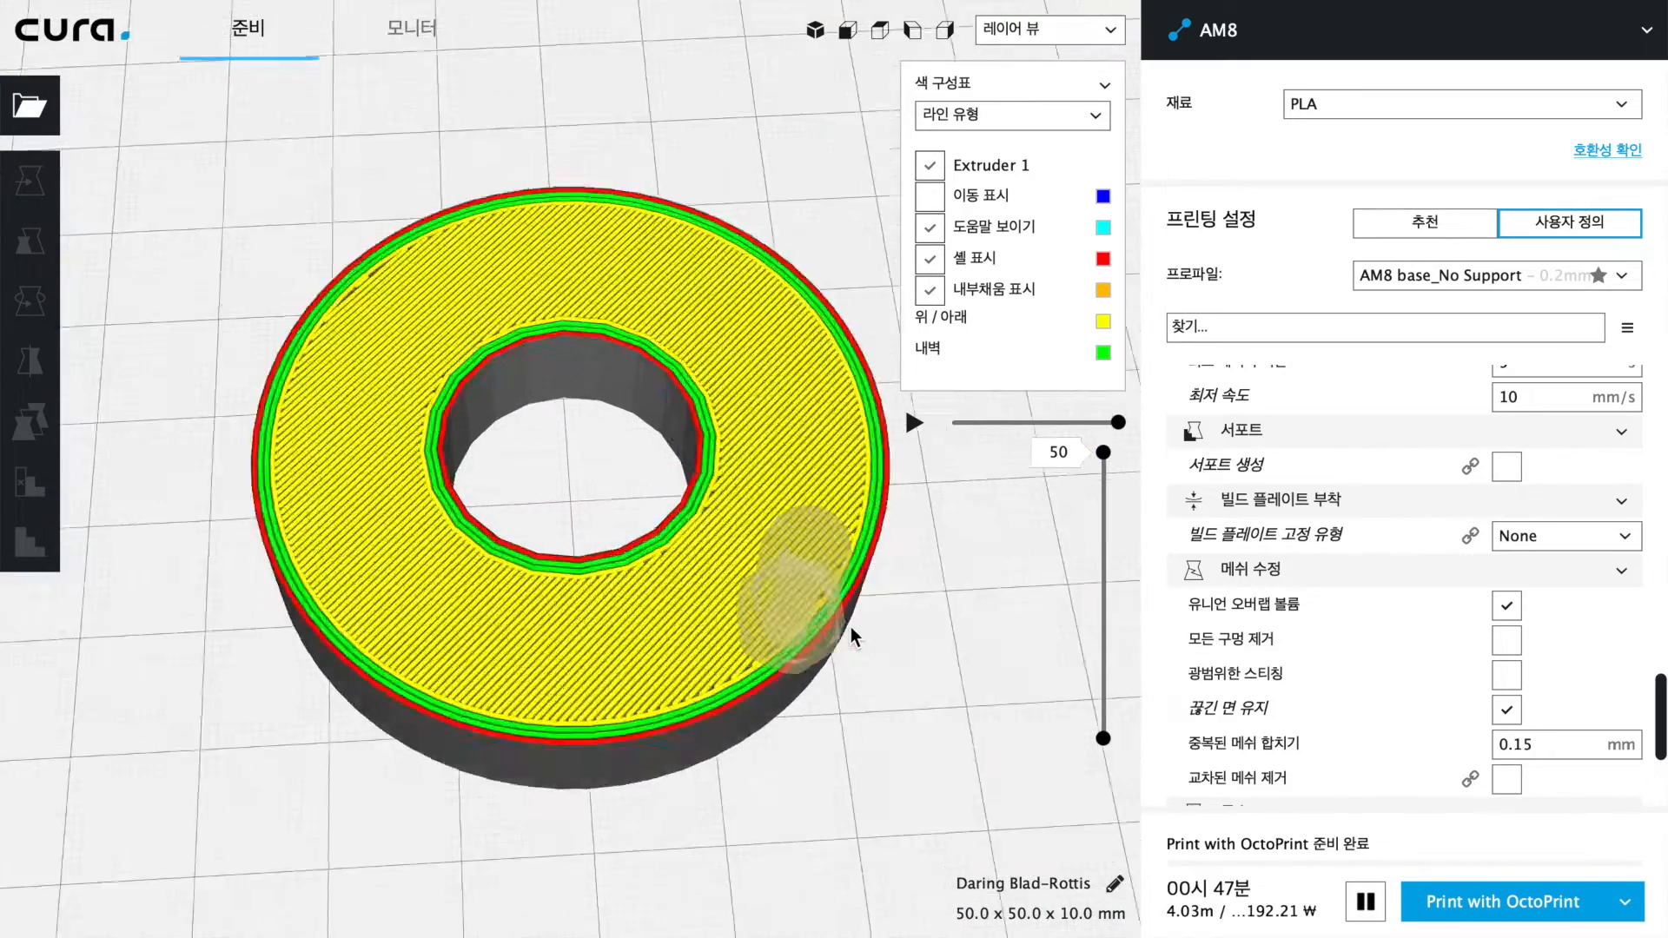
{"action": "scroll", "coordinate": [852, 628], "scroll_direction": "down", "scroll_amount": 4}
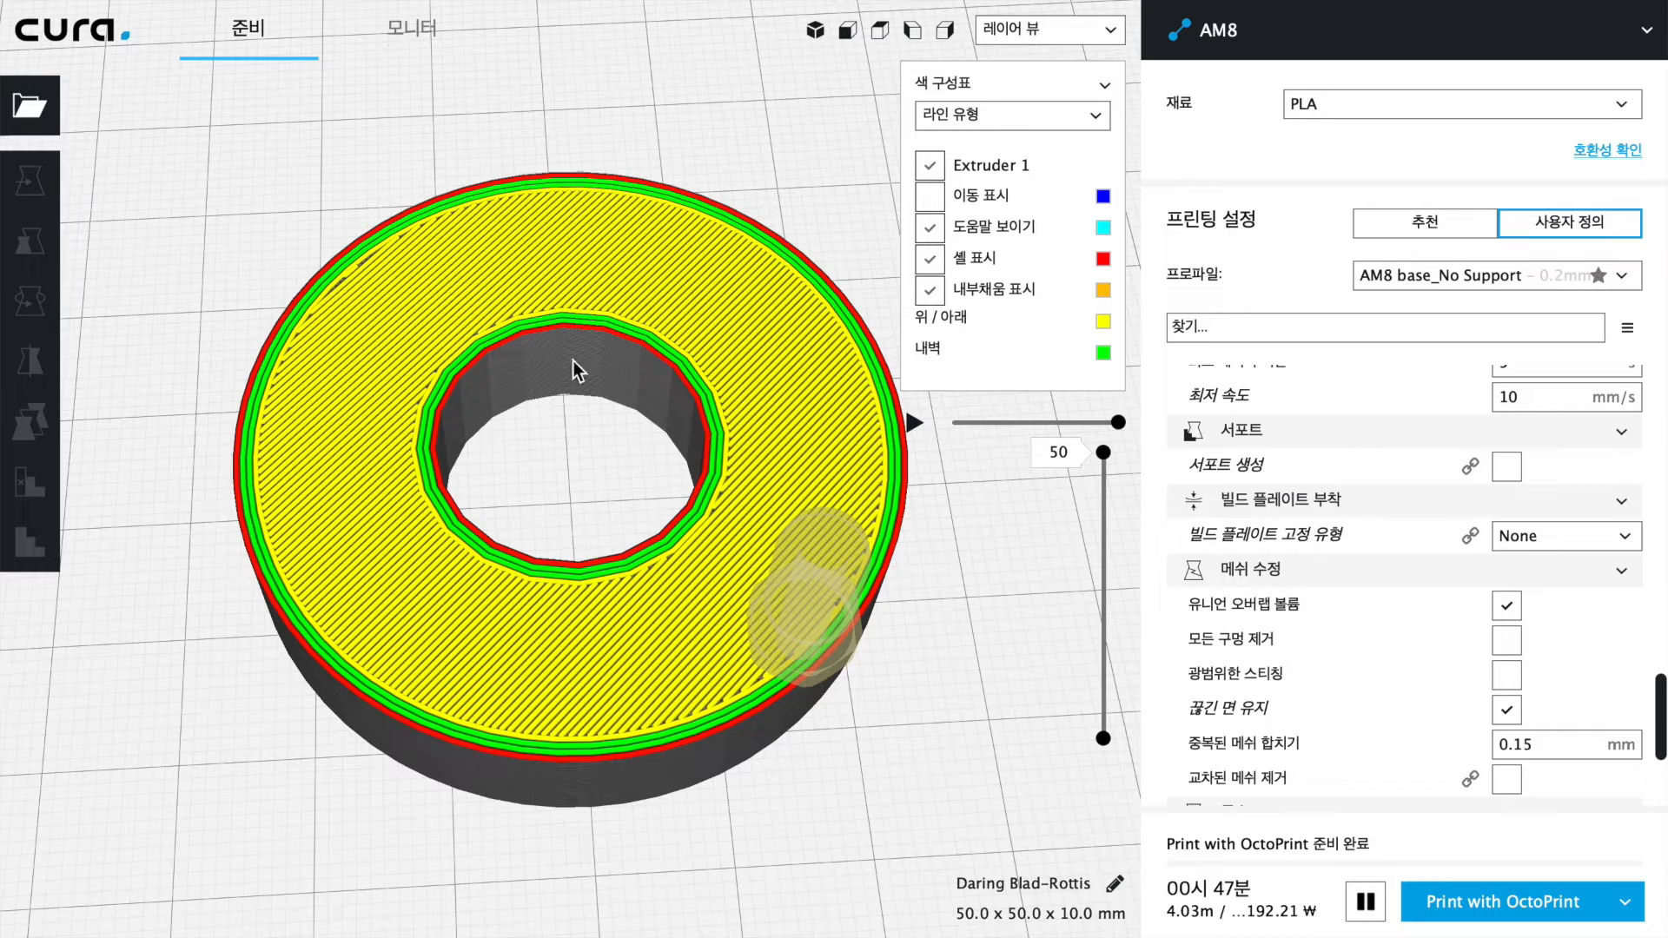
{"action": "scroll", "coordinate": [908, 782], "scroll_direction": "down", "scroll_amount": 3}
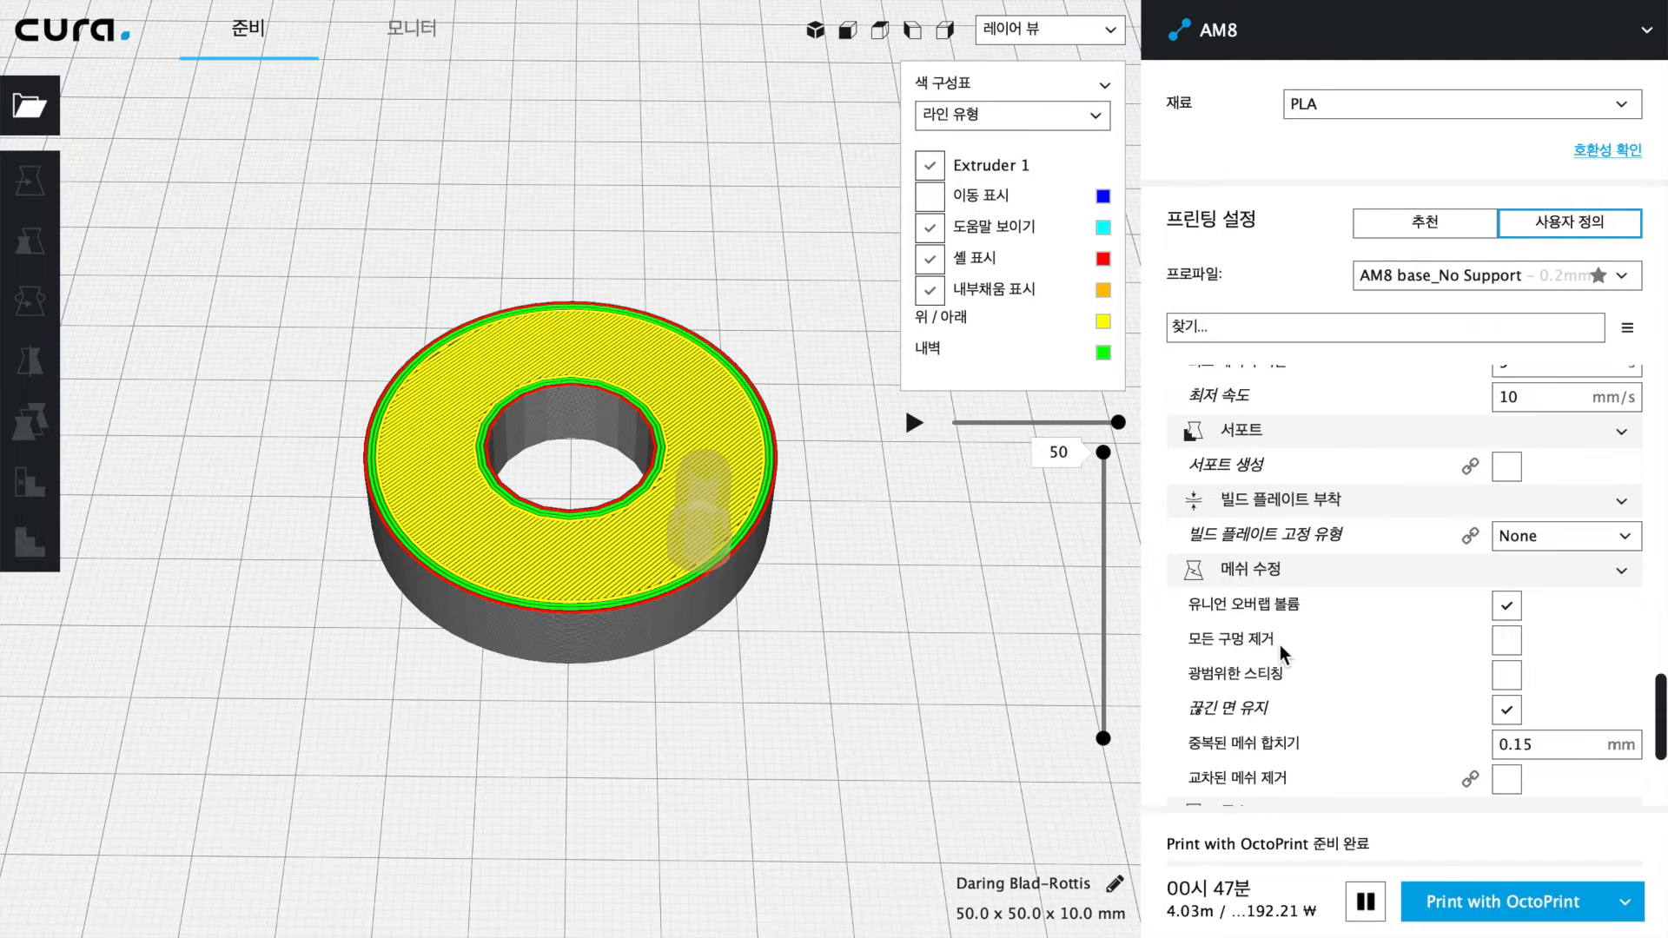
Read the Remove All Holes (모든 구멍 제거) description and examine the re-sliced ring's walls with all layers displayed
{"action": "mouse_move", "coordinate": [1283, 654]}
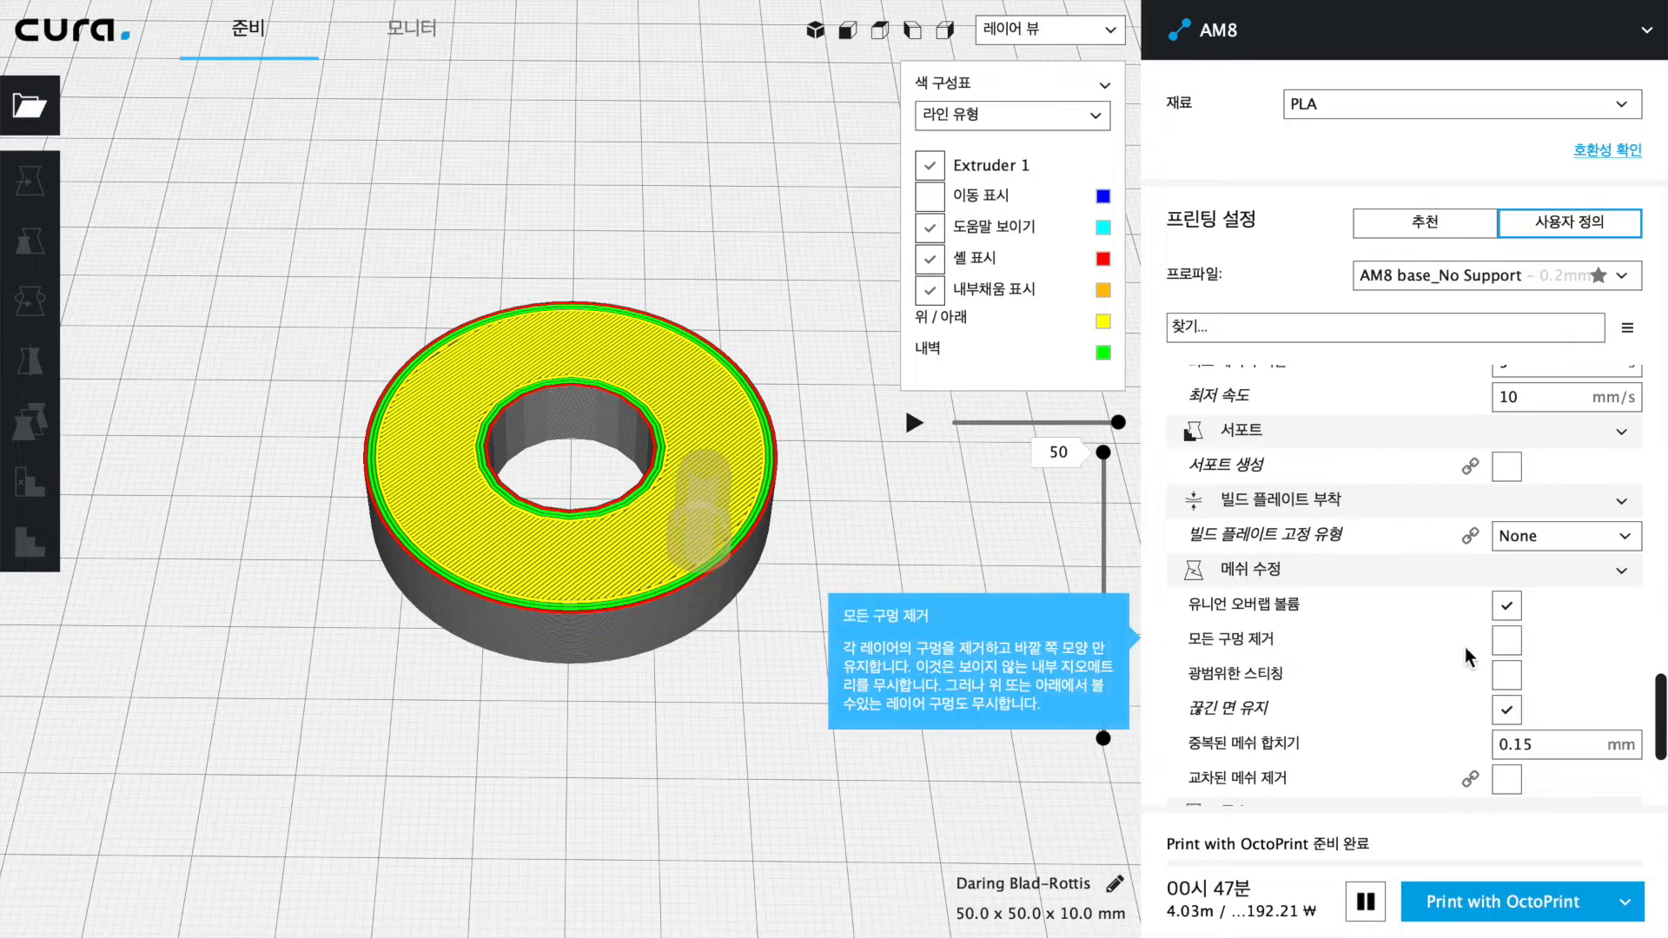
{"action": "left_click_drag", "start_coordinate": [1103, 453], "coordinate": [1096, 408]}
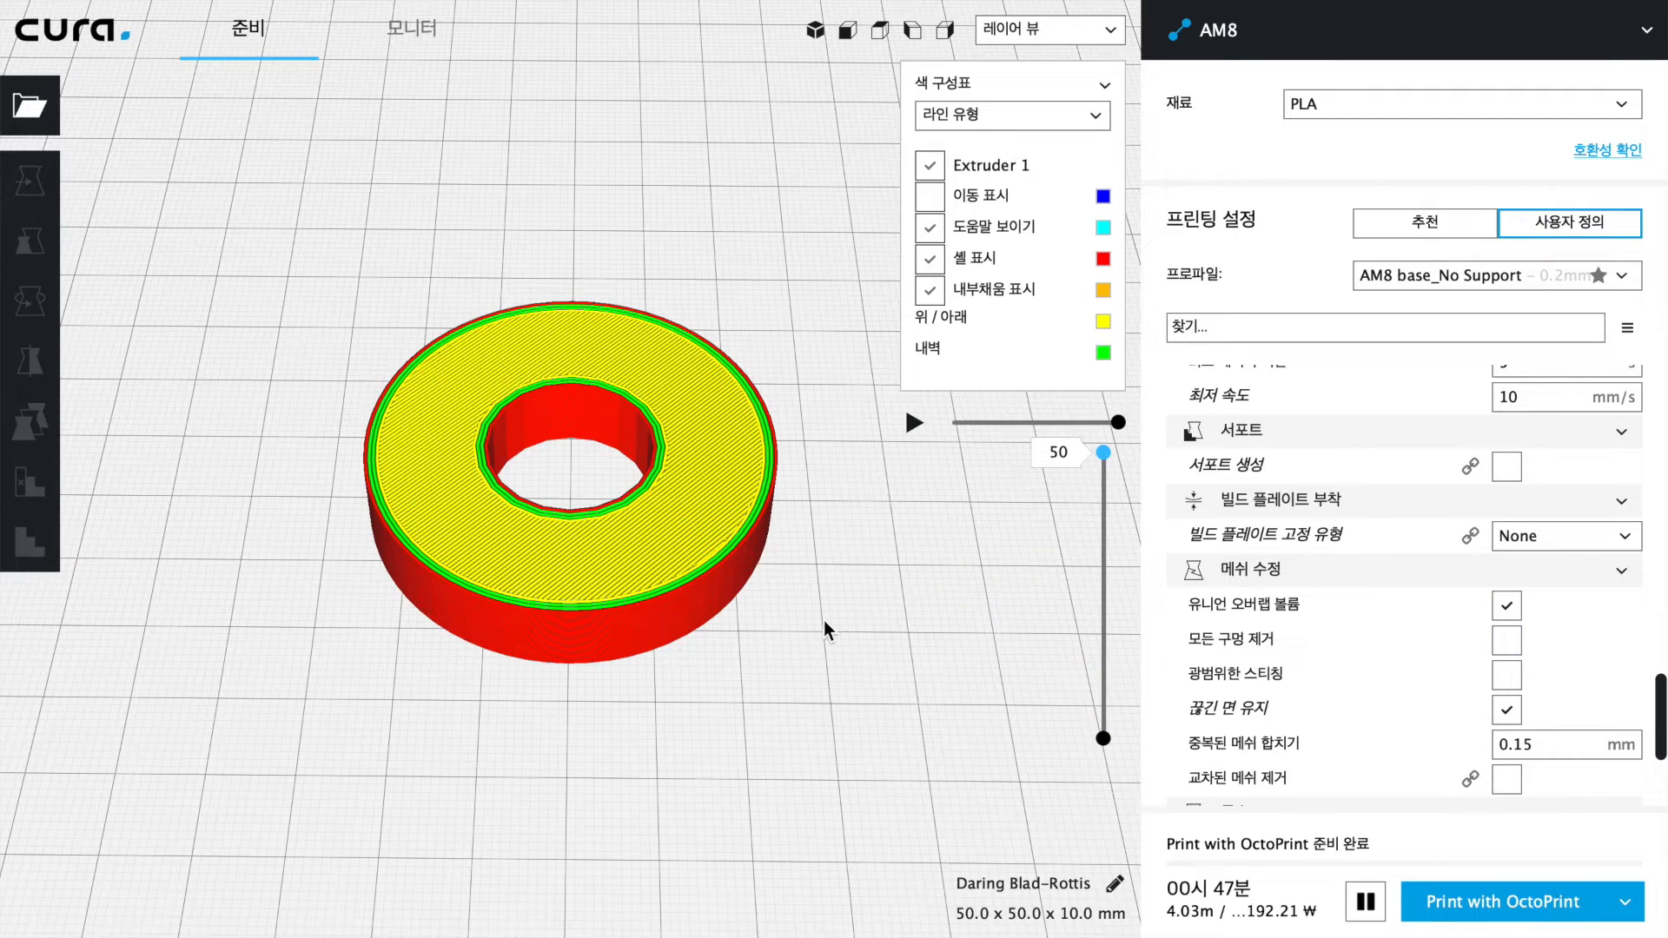
{"action": "right_click_drag", "start_coordinate": [825, 632], "coordinate": [767, 657]}
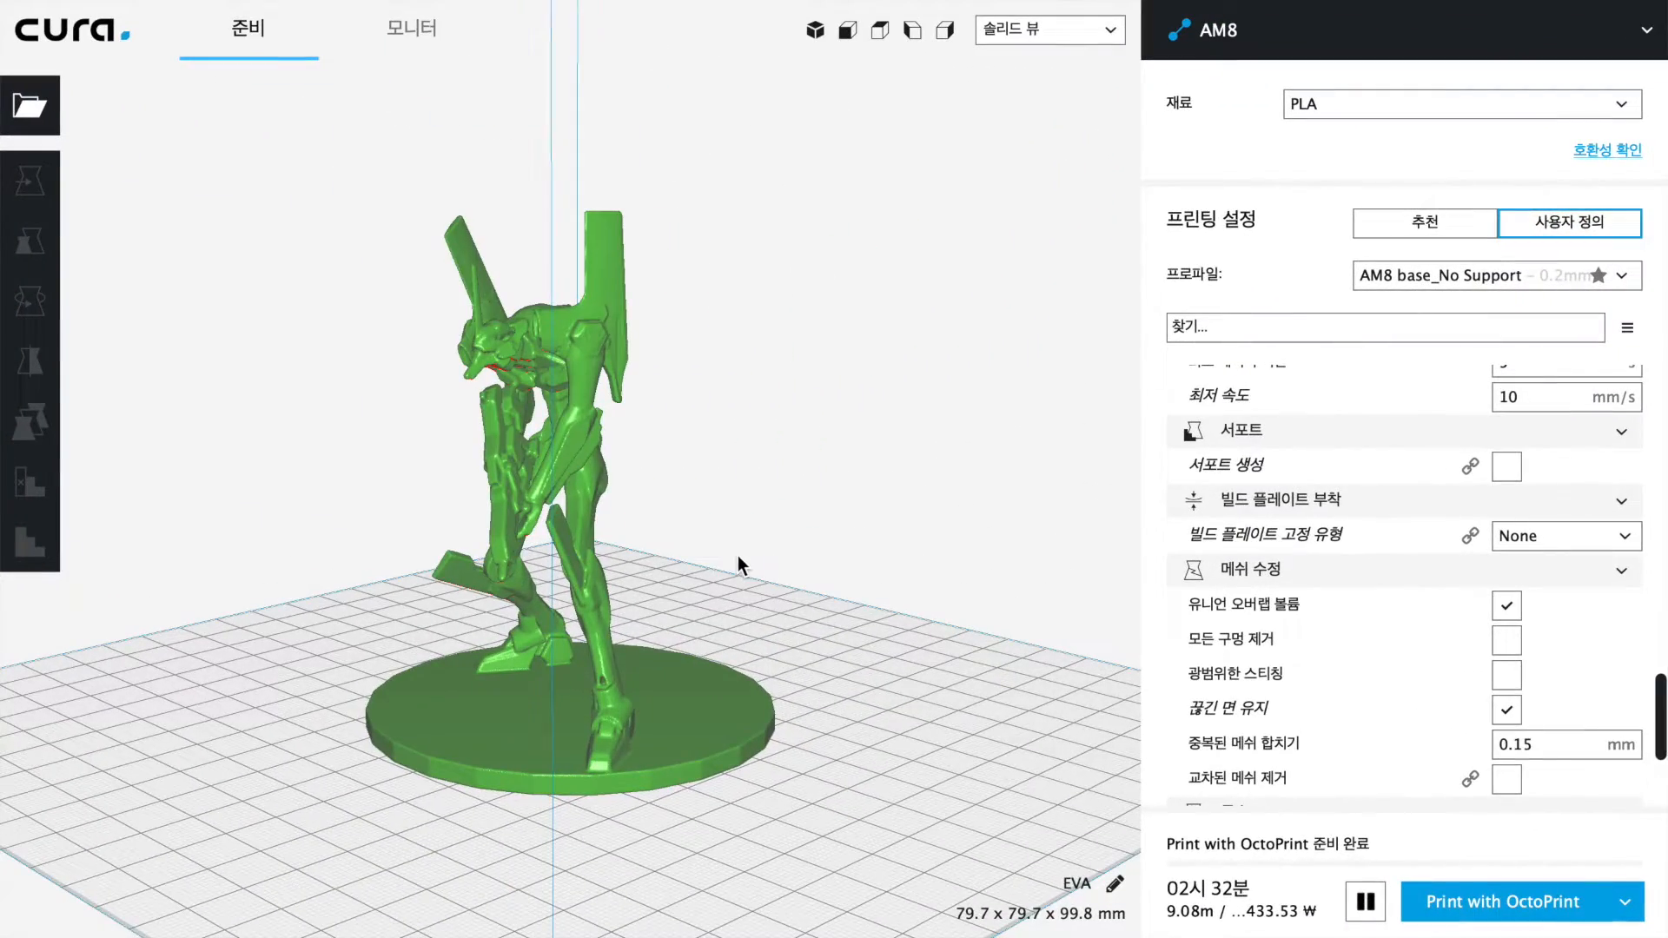
Inspect the EVA figure in solid view from several sides, including its overhanging areas up close
{"action": "right_click_drag", "start_coordinate": [738, 557], "coordinate": [938, 699]}
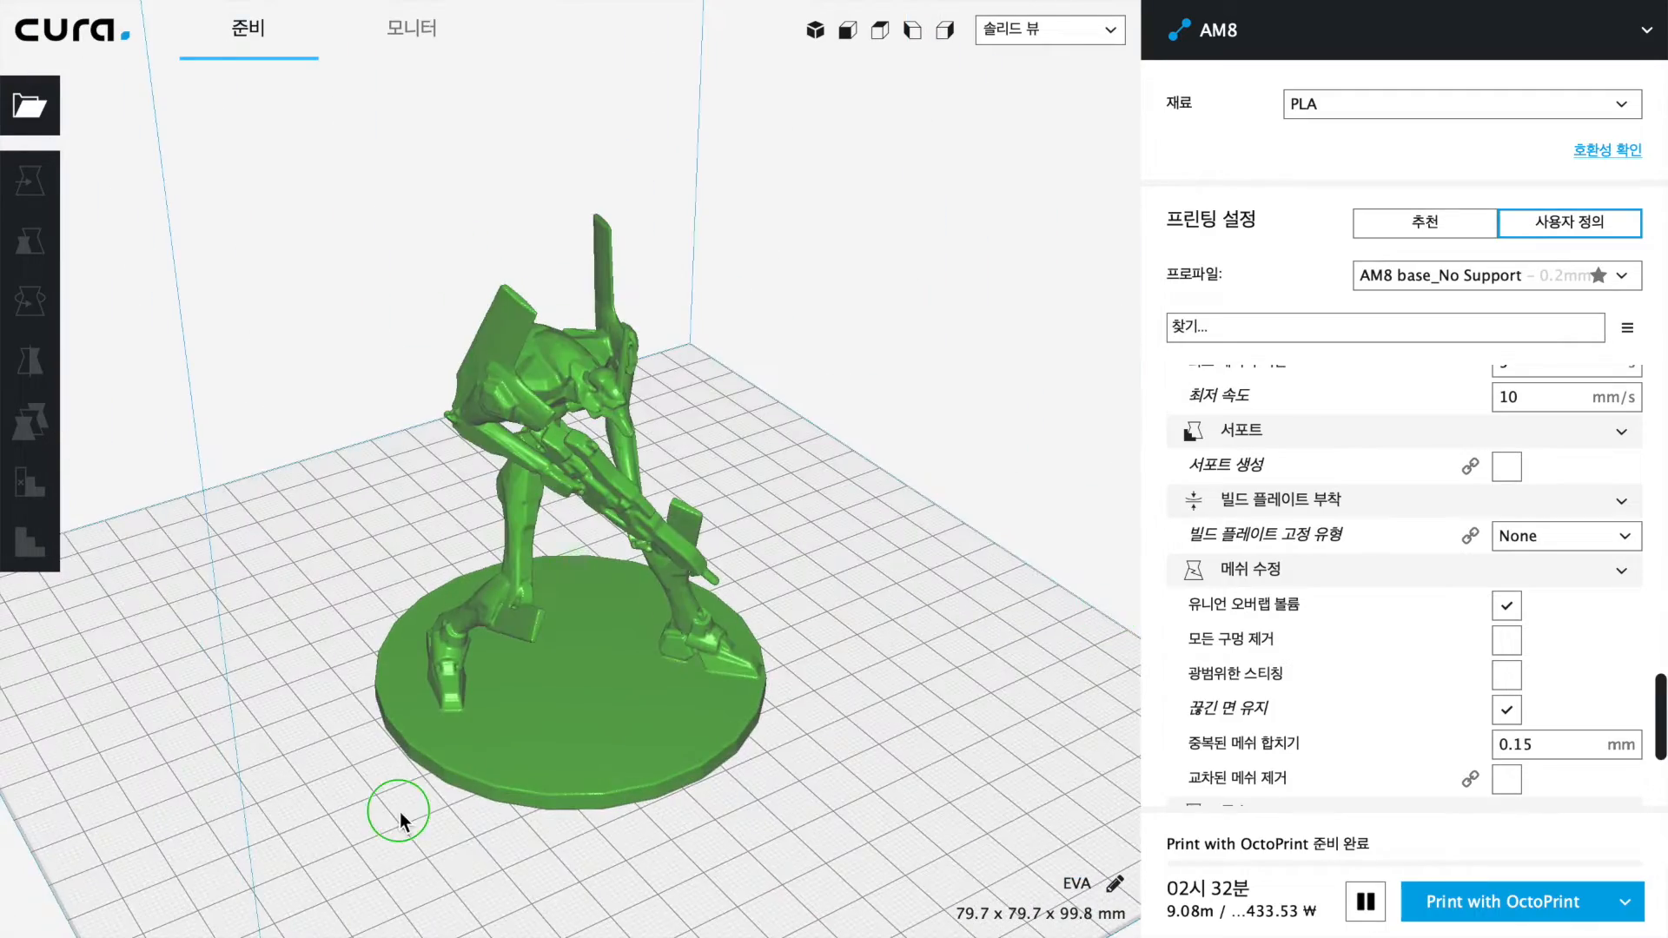
{"action": "right_click_drag", "start_coordinate": [400, 811], "coordinate": [535, 730]}
{"action": "scroll", "coordinate": [535, 731], "scroll_direction": "up", "scroll_amount": 6}
{"action": "scroll", "coordinate": [535, 732], "scroll_direction": "down", "scroll_amount": 5}
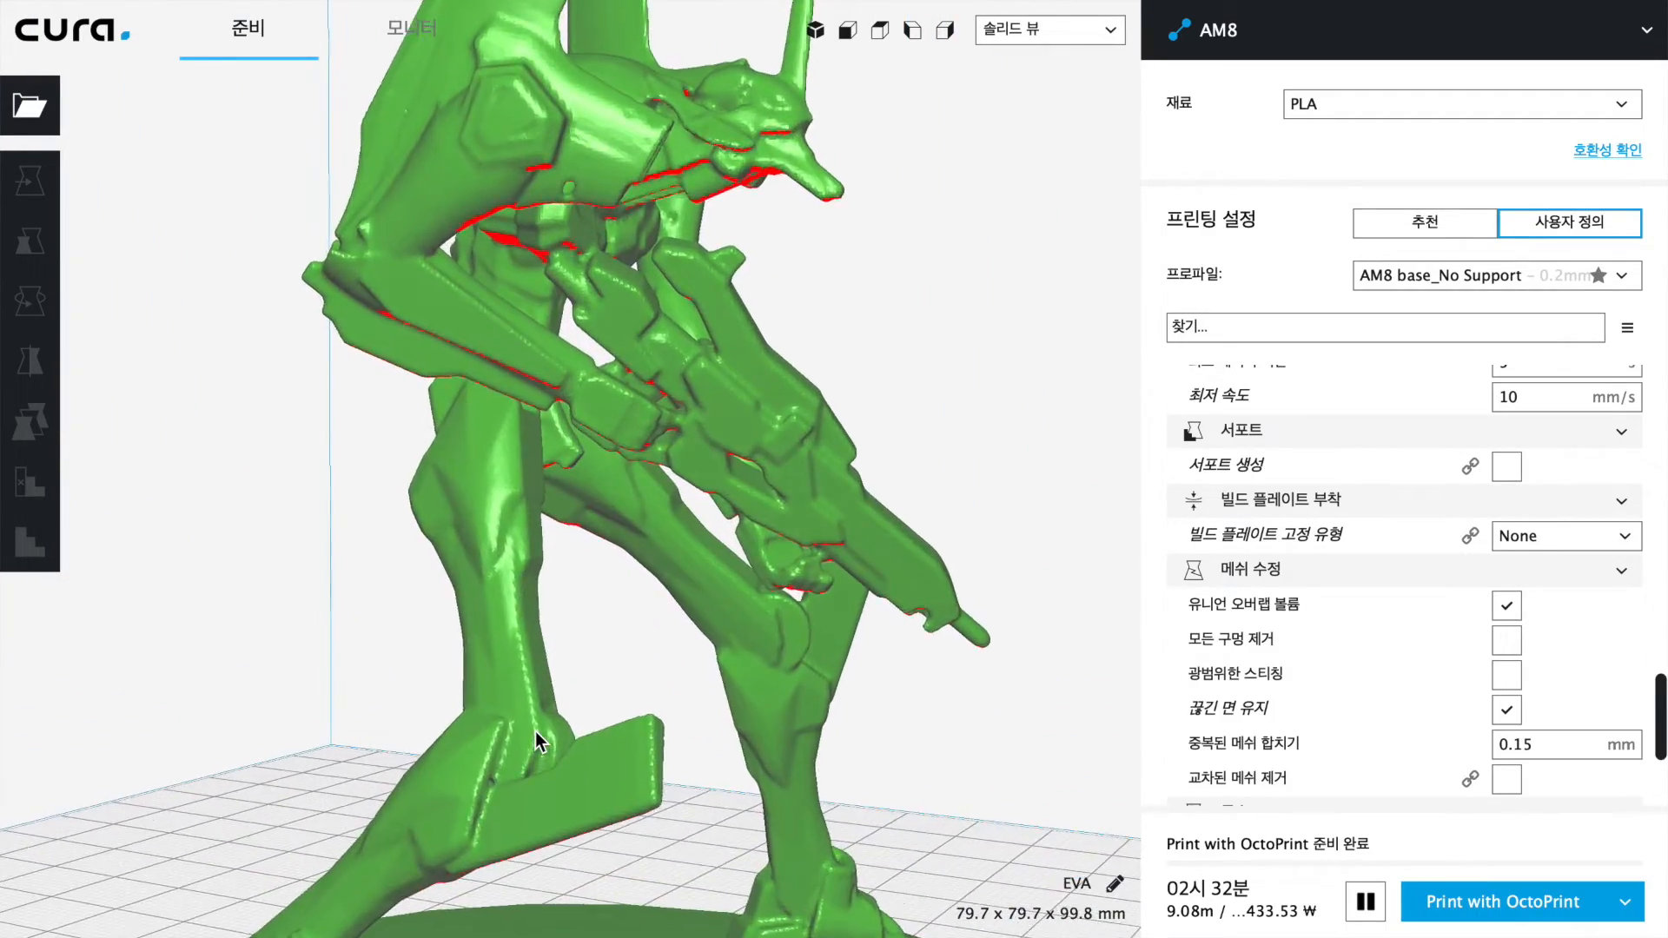
{"action": "right_click_drag", "start_coordinate": [916, 507], "coordinate": [943, 650]}
{"action": "left_click", "coordinate": [606, 389]}
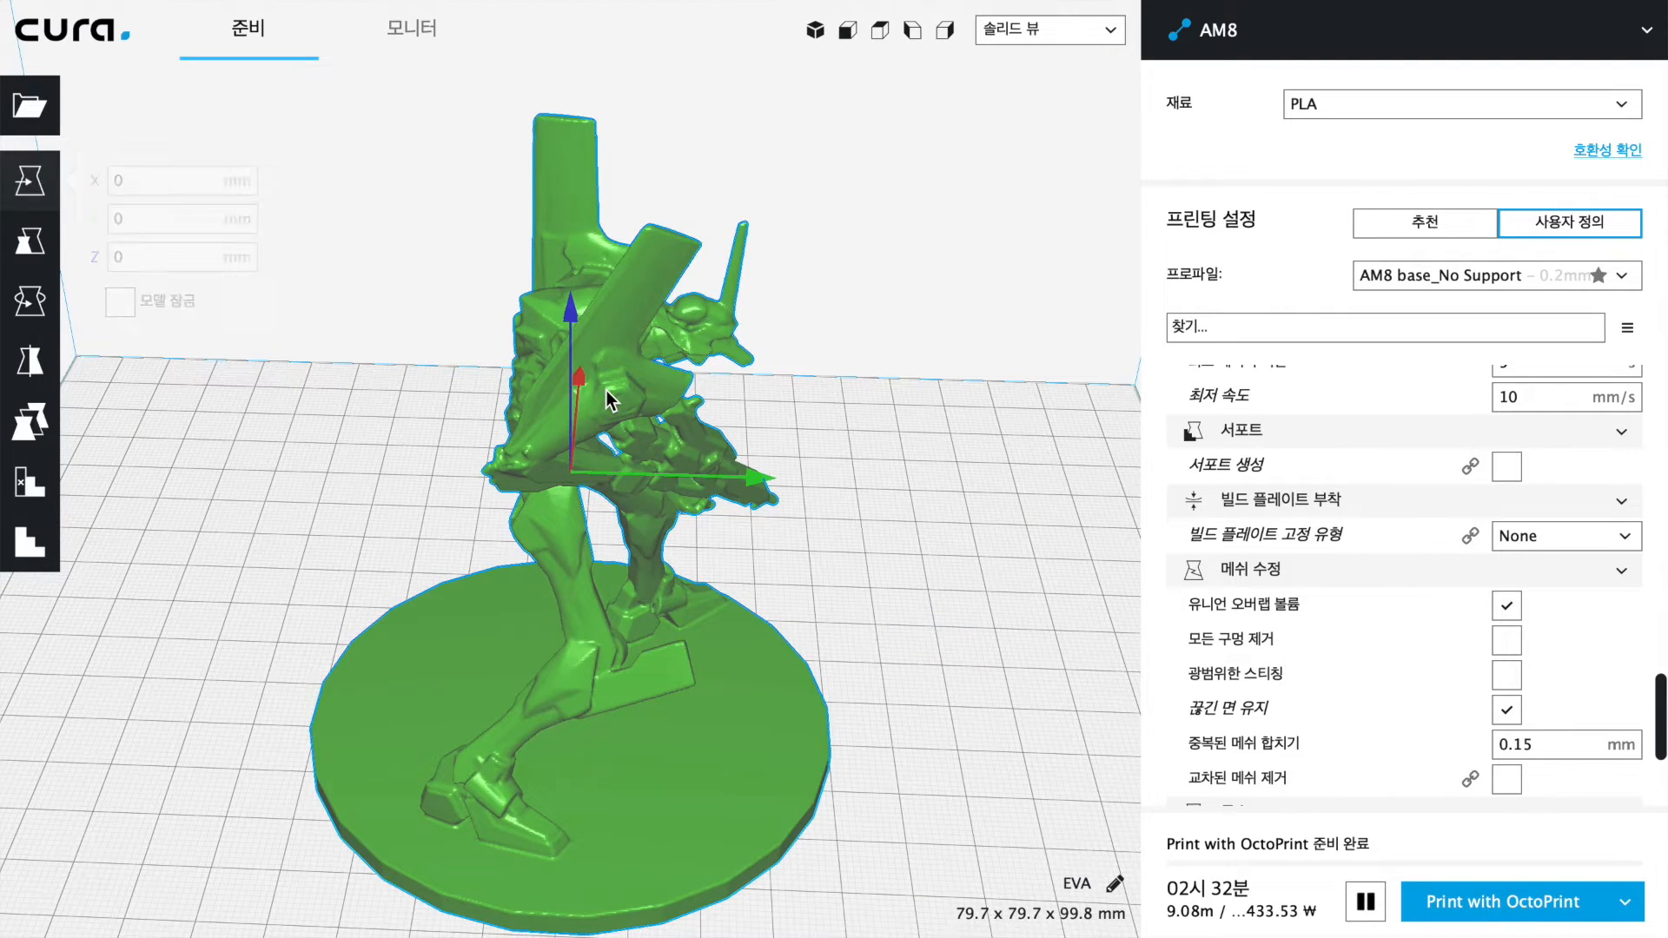
{"action": "left_click", "coordinate": [855, 363]}
Show the EVA figure in layer view (레이어 뷰) and lower the top displayed layer to 222 to examine its cross-section
{"action": "left_click", "coordinate": [1108, 30]}
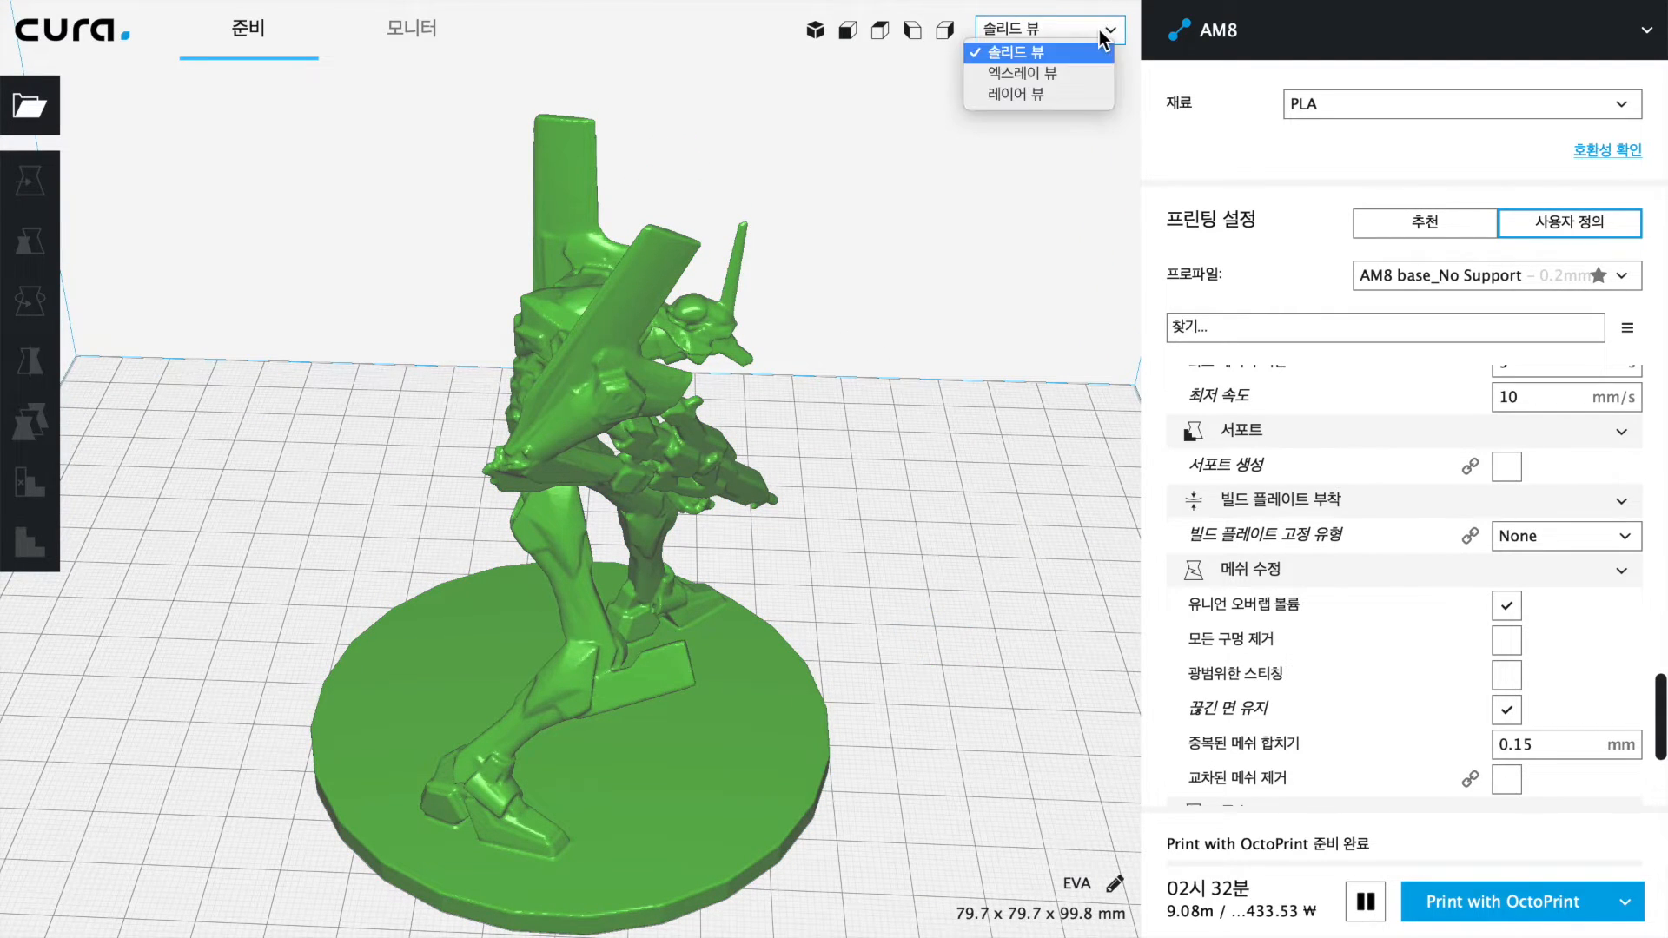
{"action": "left_click", "coordinate": [1022, 96]}
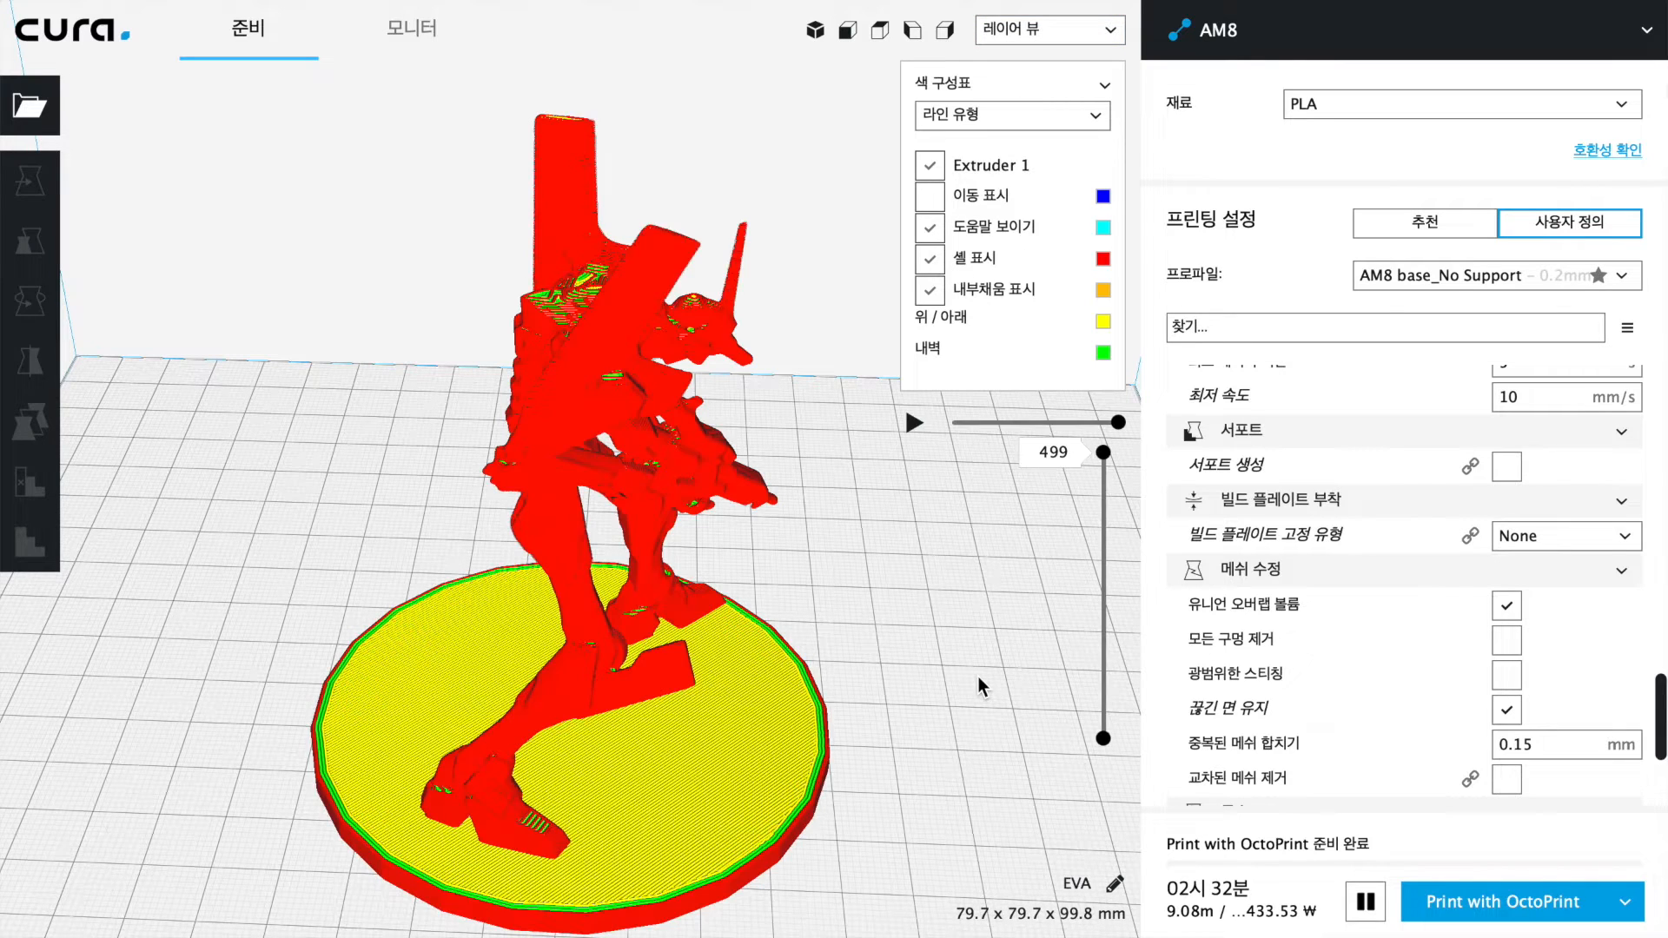
{"action": "left_click_drag", "start_coordinate": [1104, 452], "coordinate": [1123, 597]}
{"action": "right_click_drag", "start_coordinate": [862, 560], "coordinate": [1025, 712]}
{"action": "right_click_drag", "start_coordinate": [296, 735], "coordinate": [648, 669]}
Examine the EVA figure's legs up close with the top displayed layer at 110, then raise it to 230
{"action": "scroll", "coordinate": [650, 670], "scroll_direction": "up", "scroll_amount": 5}
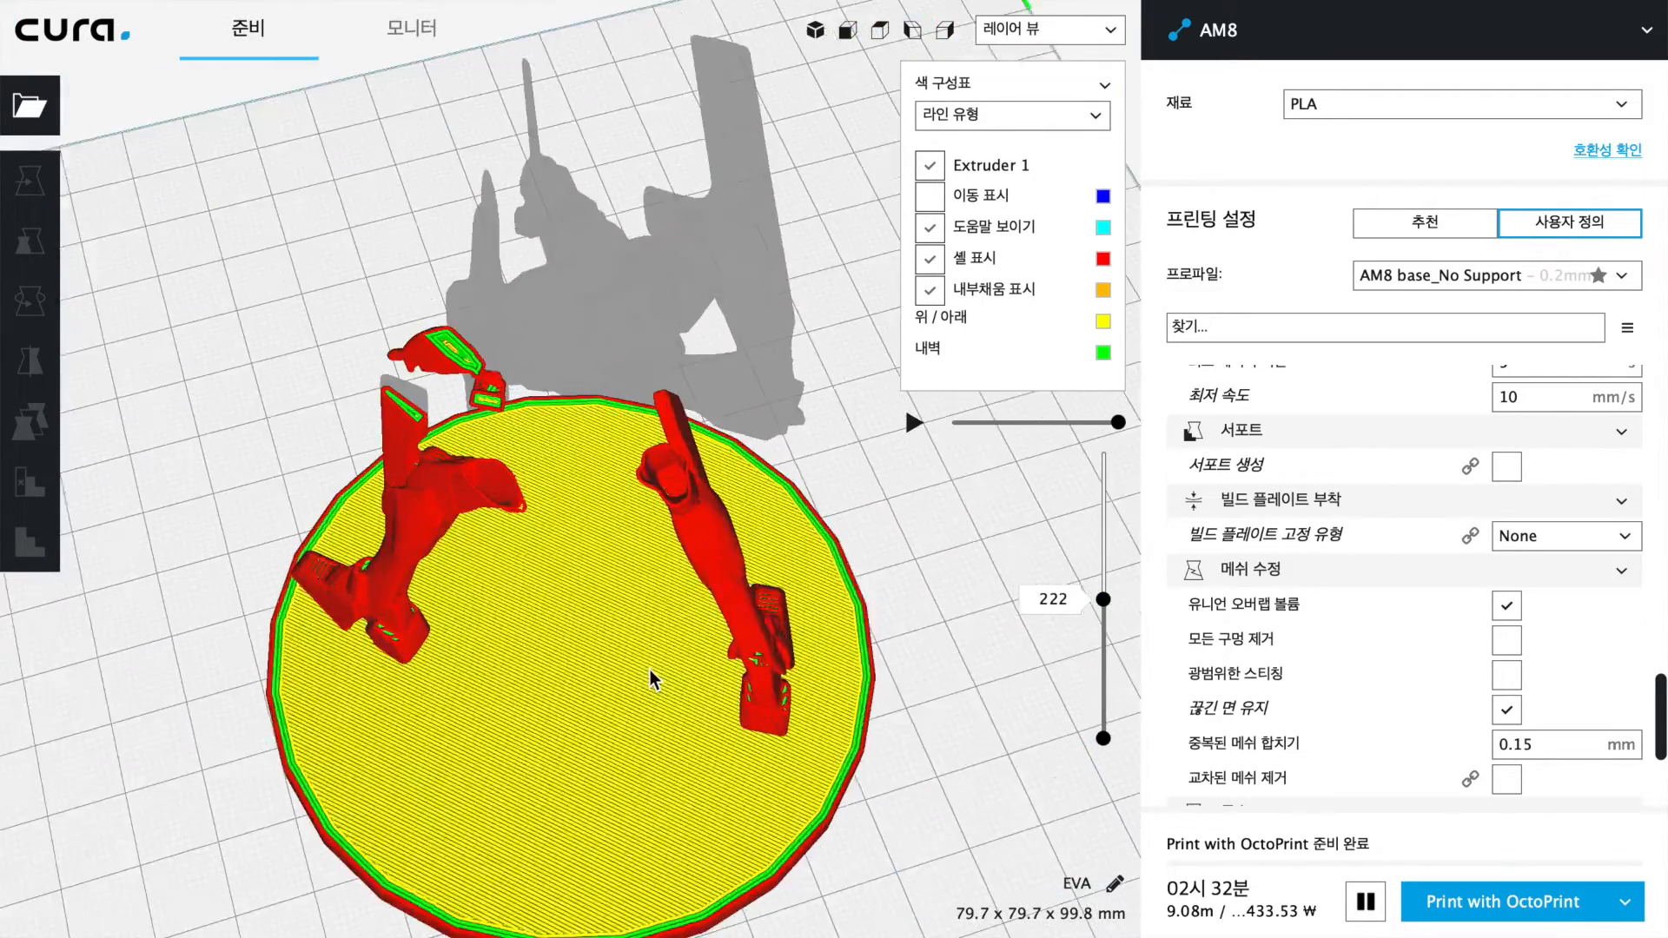
{"action": "left_click_drag", "start_coordinate": [1104, 599], "coordinate": [1104, 658]}
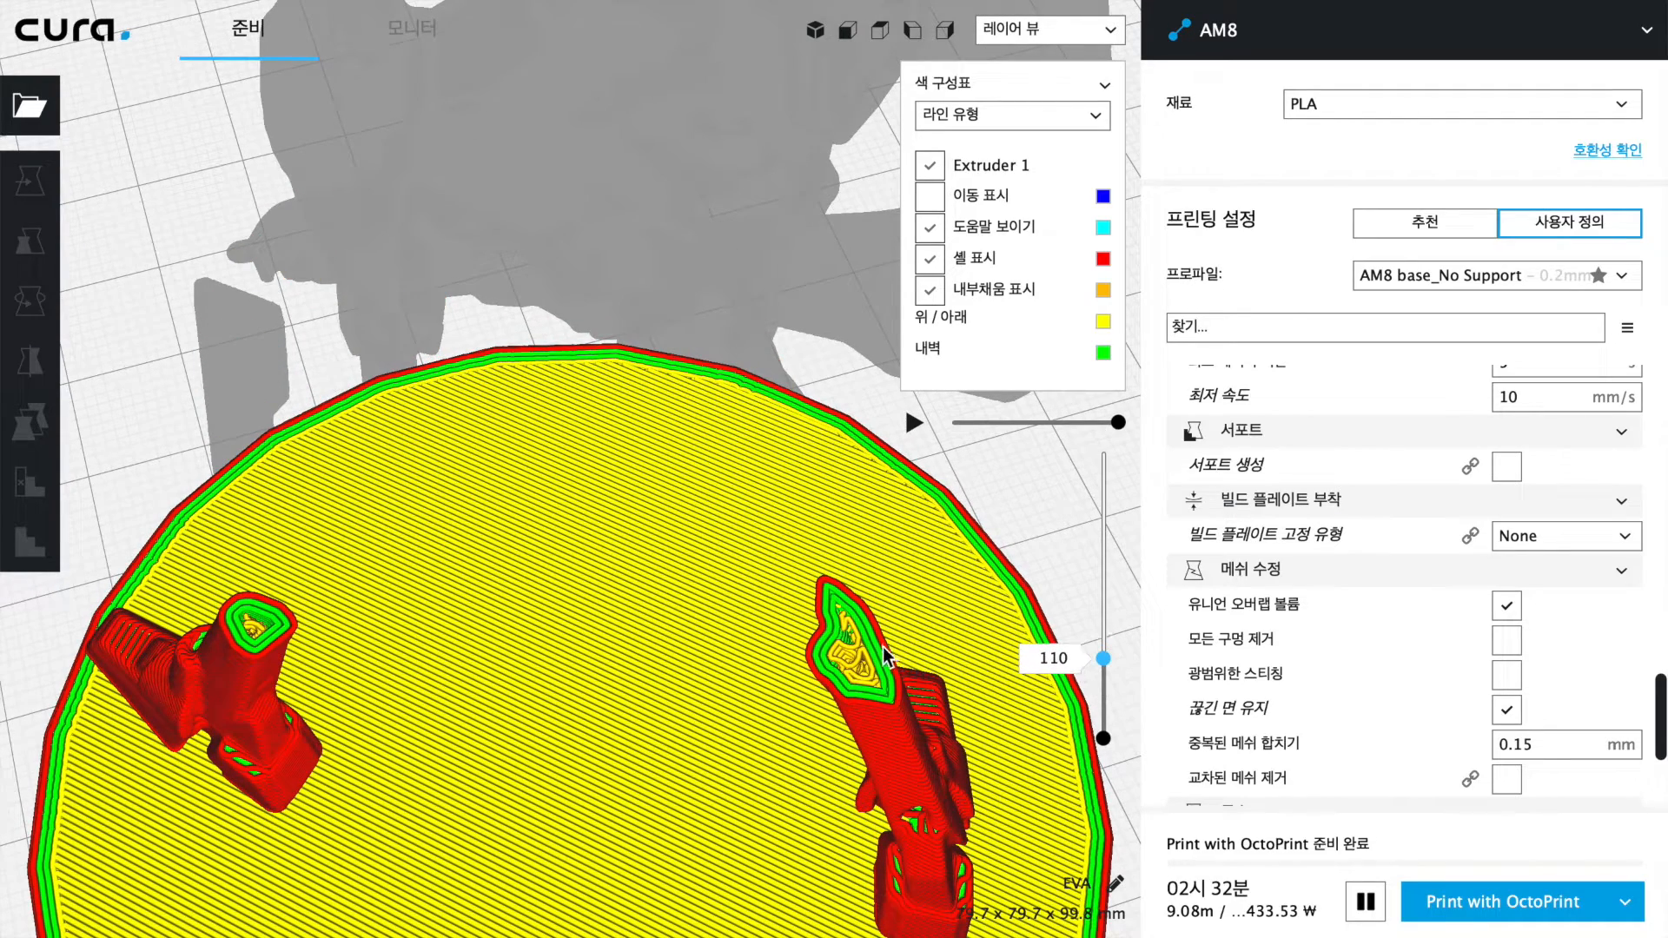
{"action": "left_click_drag", "start_coordinate": [1105, 662], "coordinate": [1109, 590]}
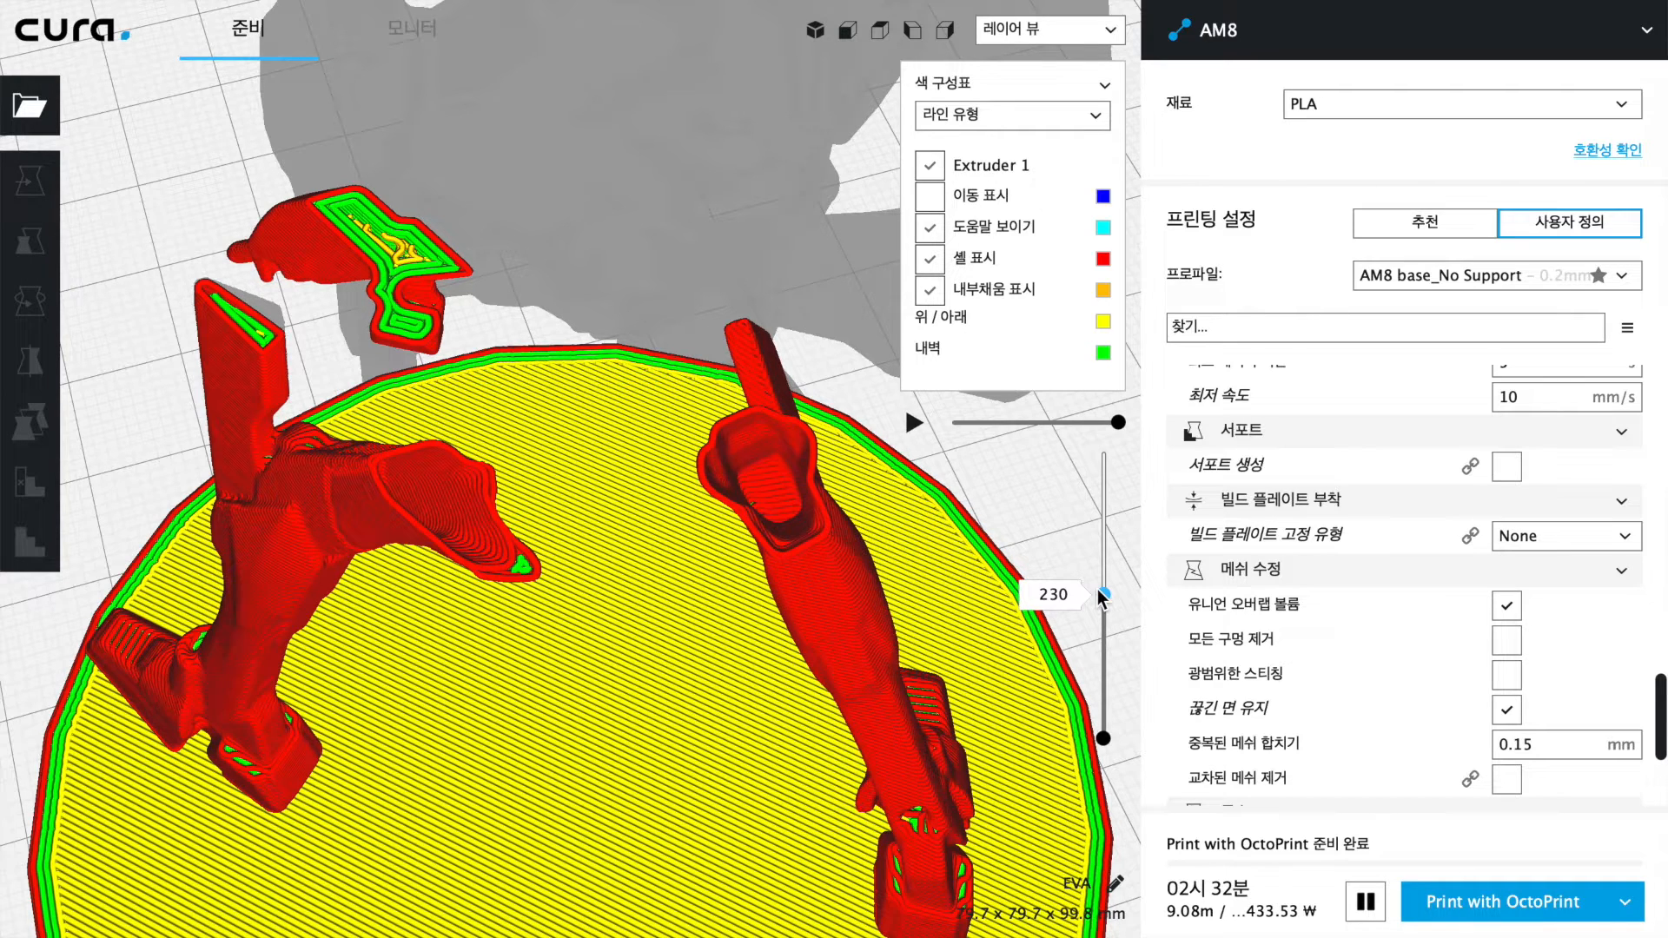
Set the top displayed layer to 239, 316, 240 and finally 241 to compare the EVA figure's leg and body cross-sections
{"action": "left_click_drag", "start_coordinate": [1104, 598], "coordinate": [1103, 587]}
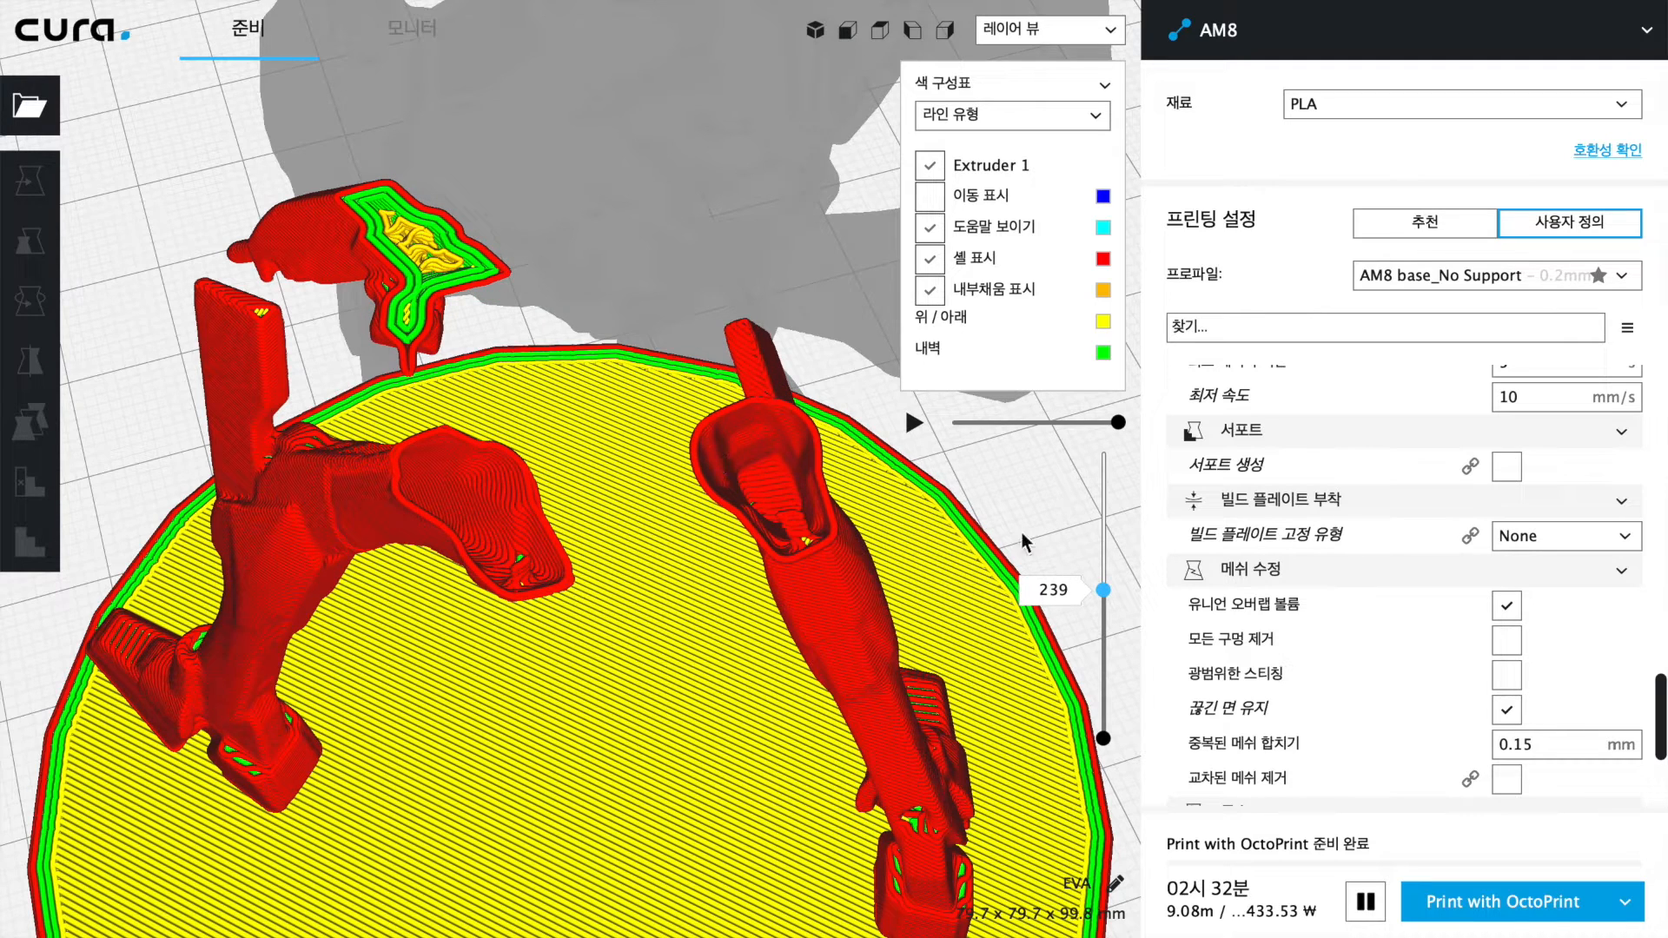
{"action": "left_click_drag", "start_coordinate": [1109, 595], "coordinate": [1104, 549]}
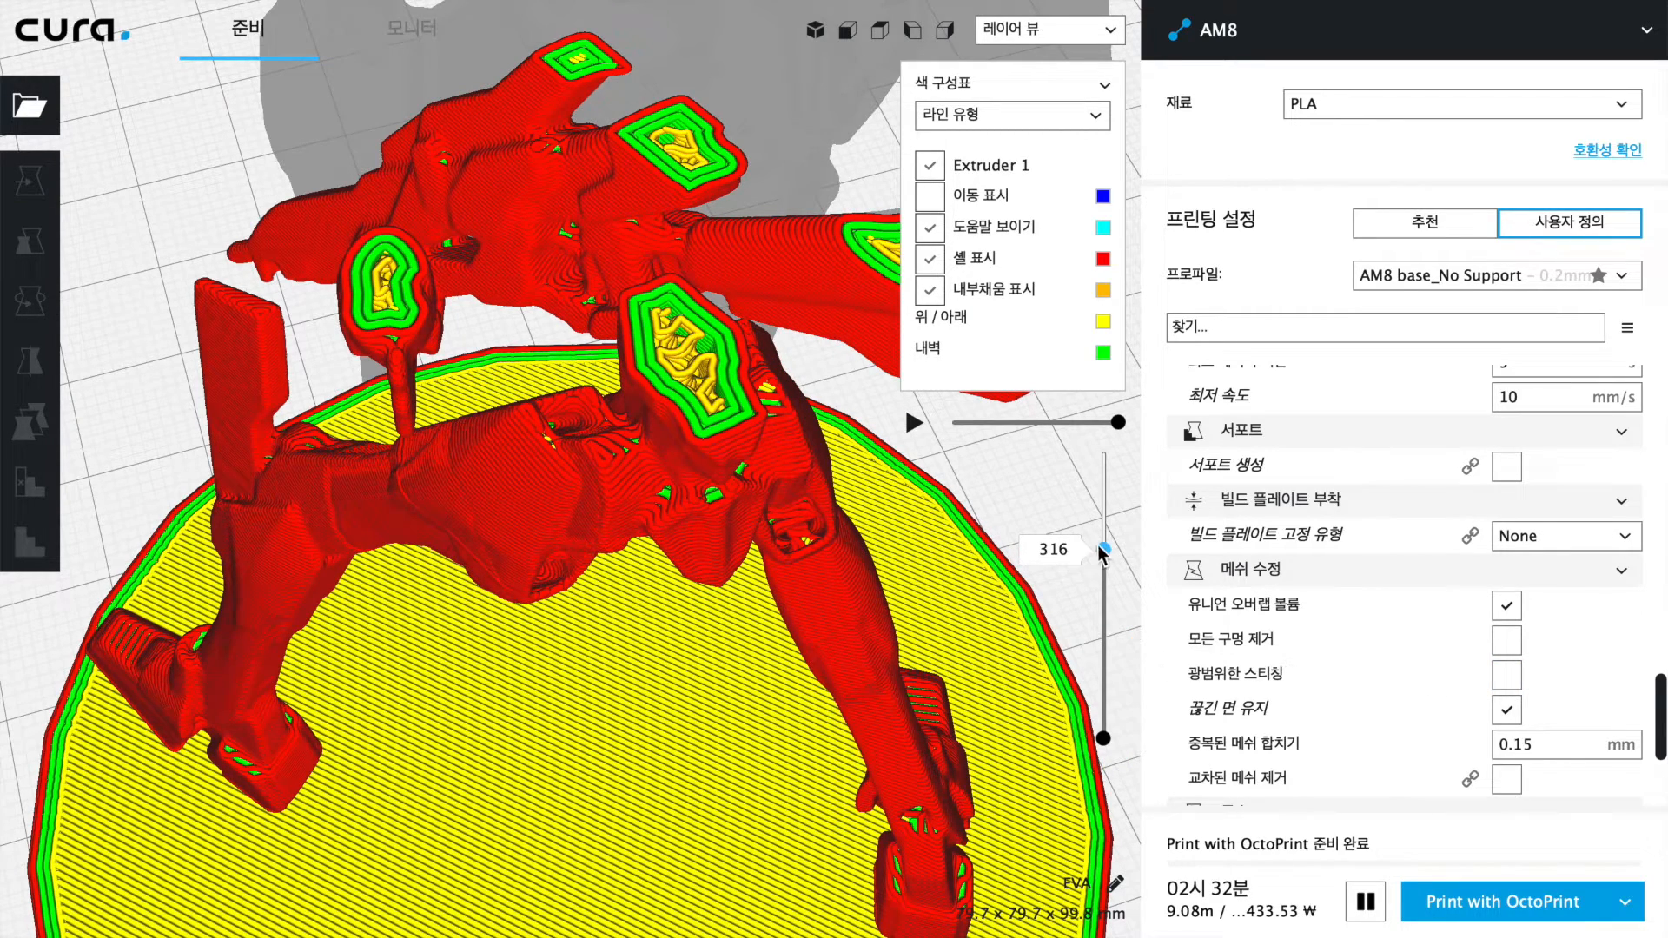
{"action": "left_click_drag", "start_coordinate": [1108, 560], "coordinate": [1101, 612]}
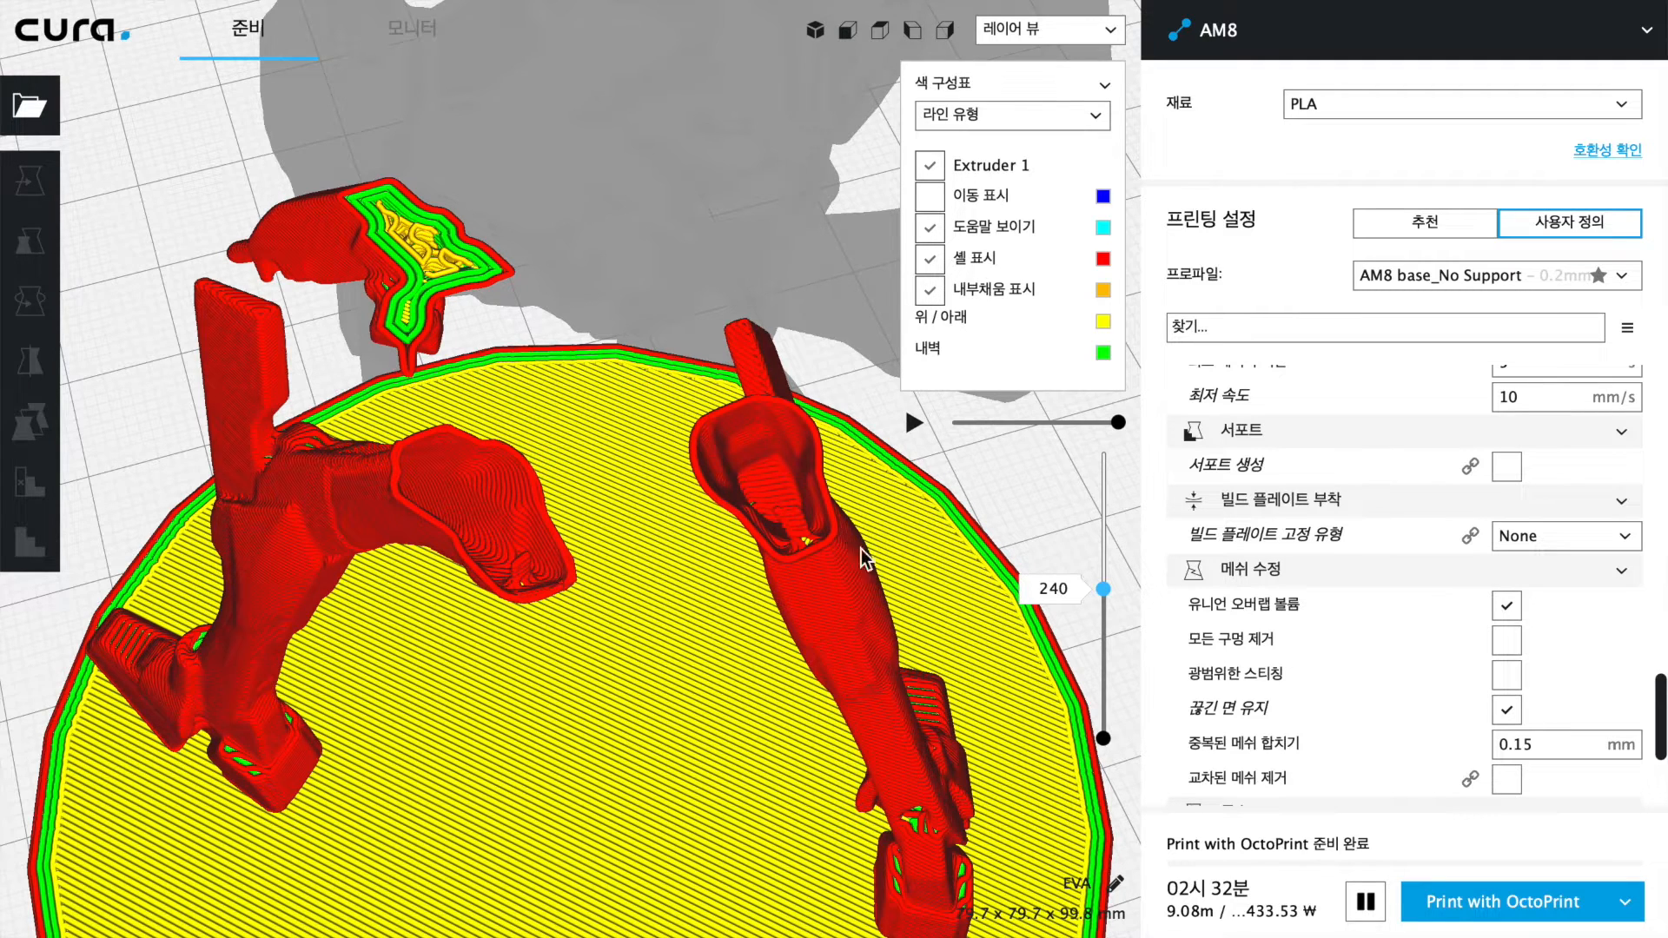
{"action": "key", "text": "Up"}
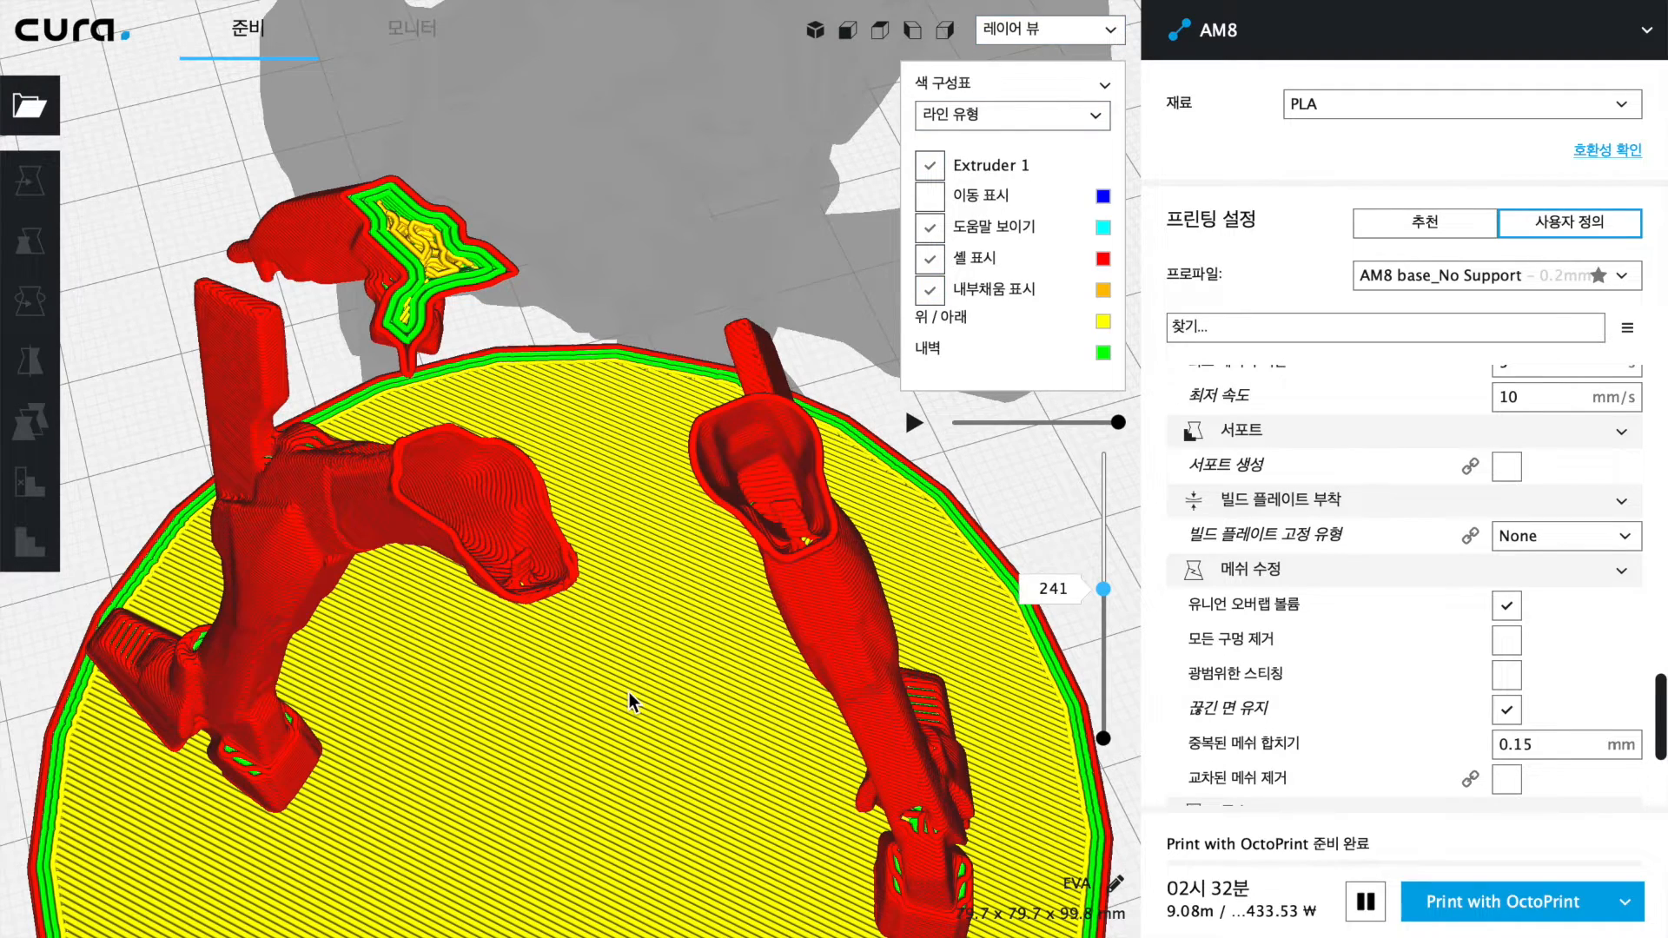
Show the EVA figure in X-ray view (엑스레이 뷰) and examine the overlapping internal geometry around its legs and joints
{"action": "scroll", "coordinate": [632, 702], "scroll_direction": "down", "scroll_amount": 3}
{"action": "right_click_drag", "start_coordinate": [914, 583], "coordinate": [923, 472]}
{"action": "right_click_drag", "start_coordinate": [839, 511], "coordinate": [1007, 365]}
{"action": "left_click", "coordinate": [1060, 31]}
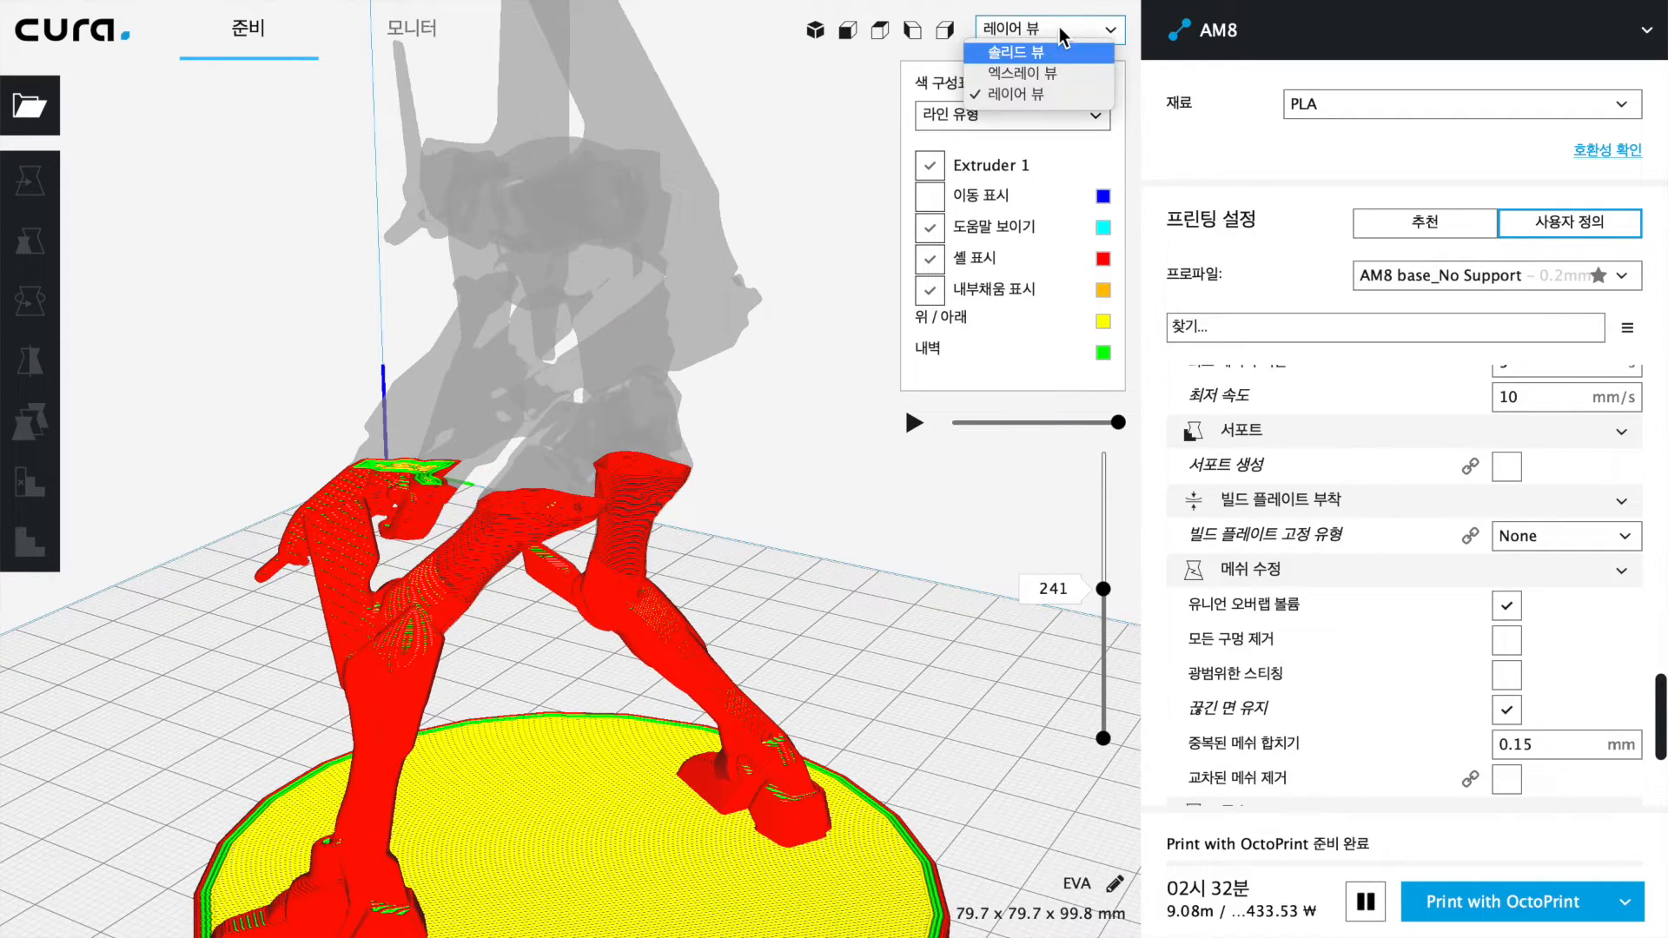
{"action": "left_click", "coordinate": [1028, 75]}
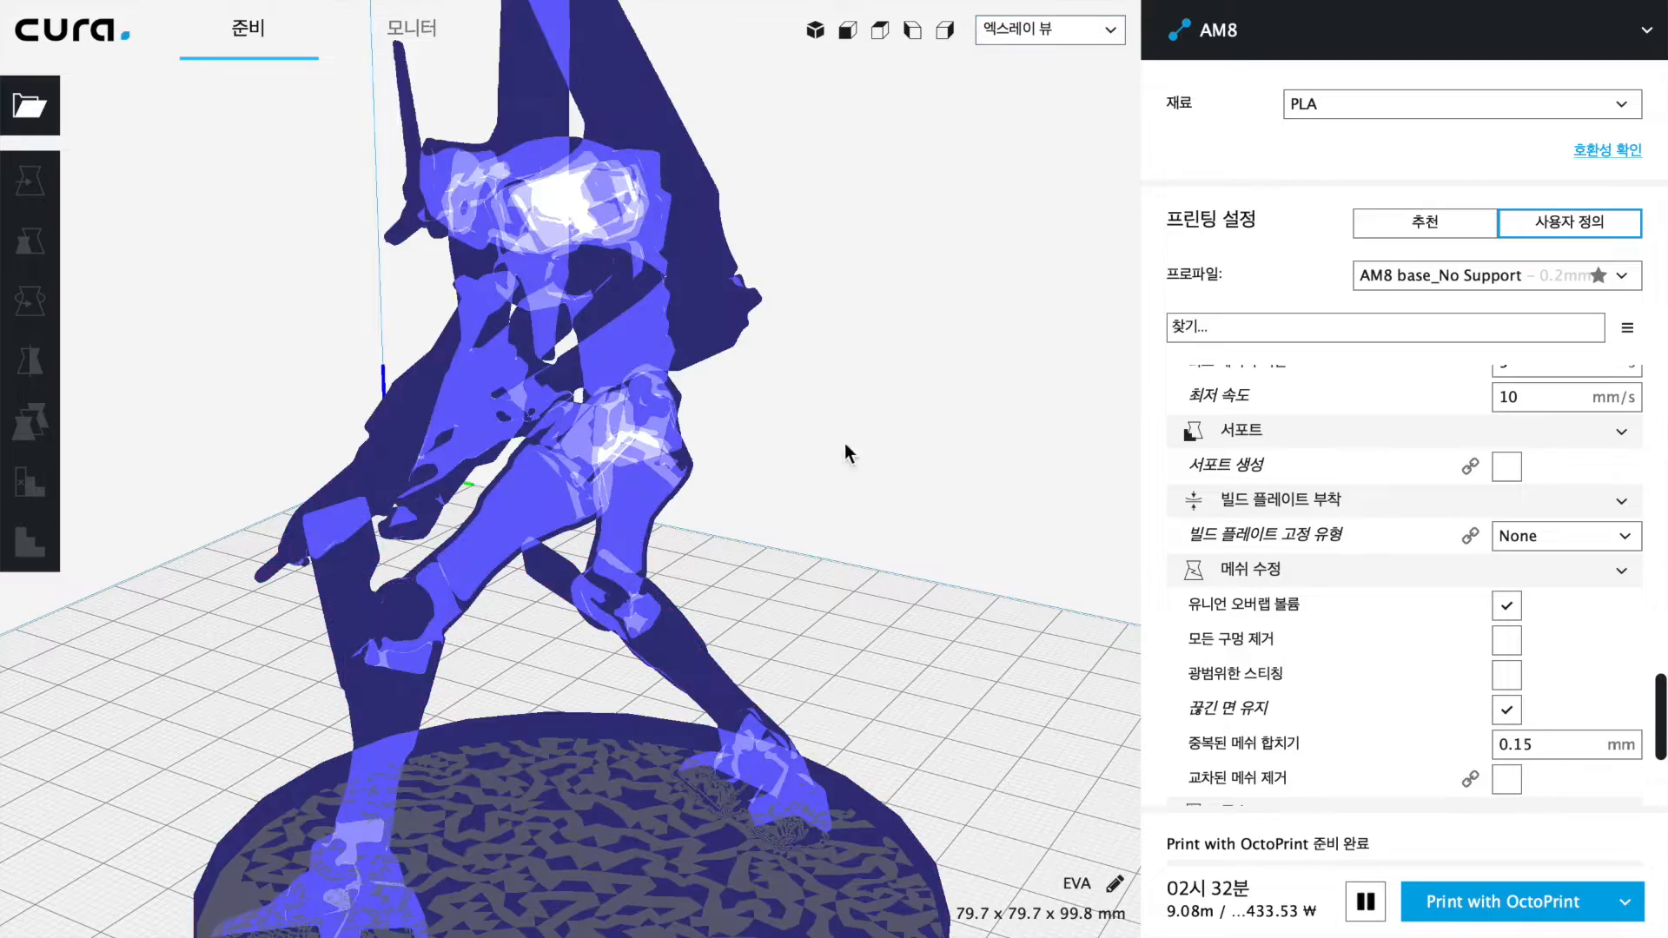
{"action": "right_click_drag", "start_coordinate": [988, 443], "coordinate": [1058, 381]}
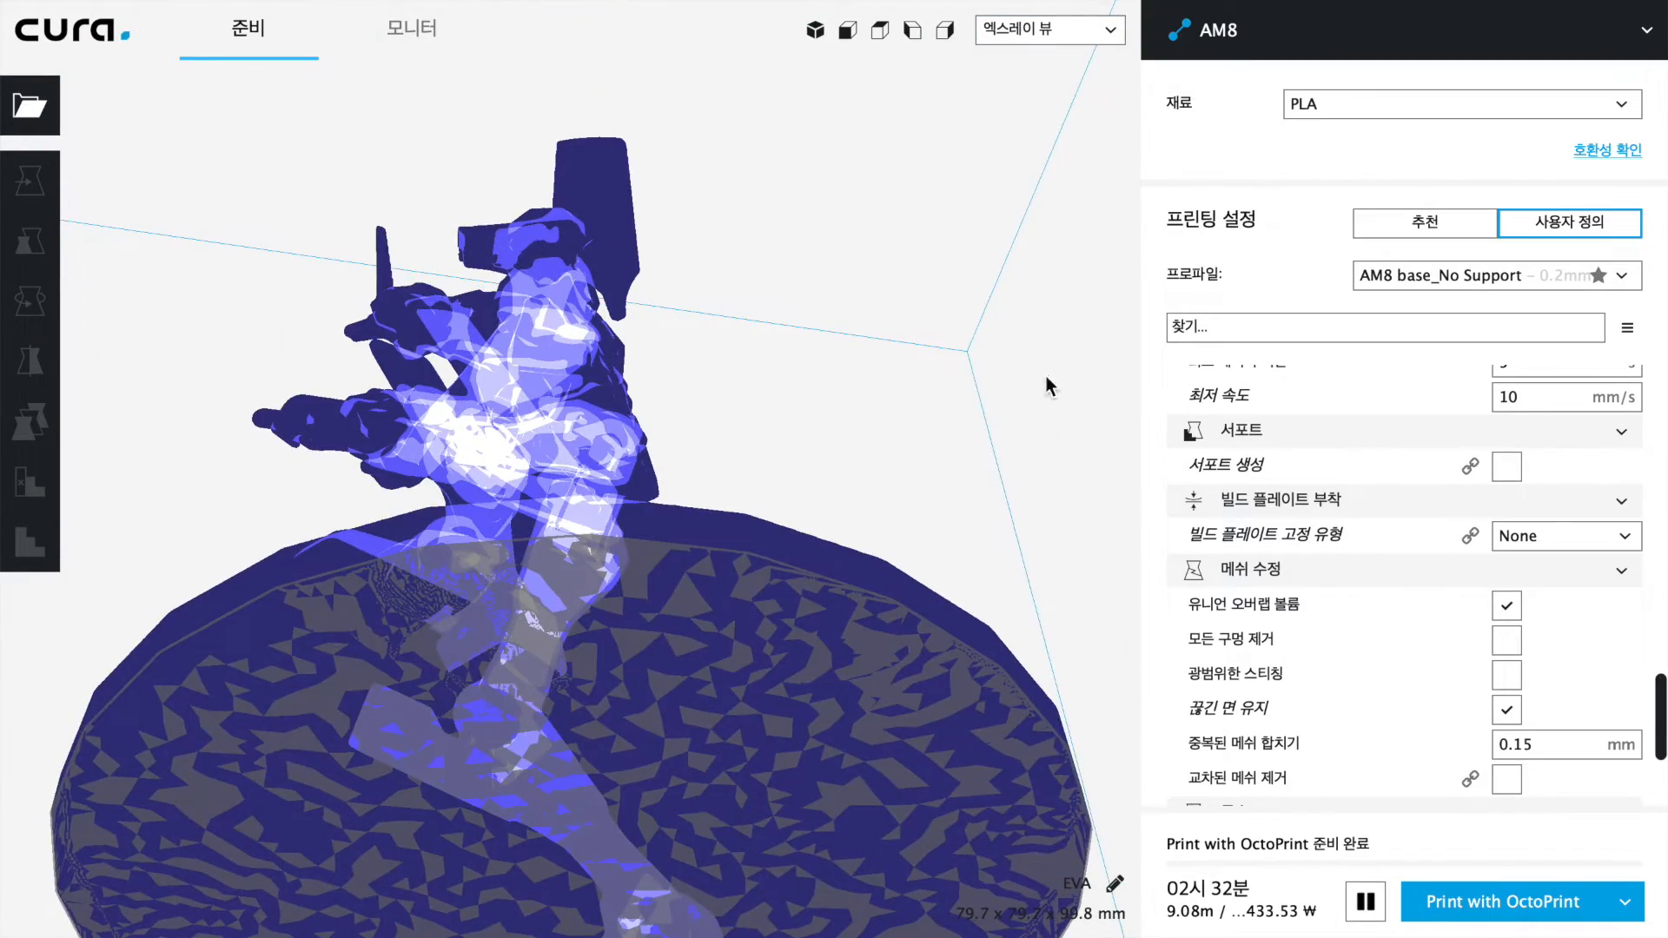
{"action": "right_click_drag", "start_coordinate": [144, 409], "coordinate": [75, 606]}
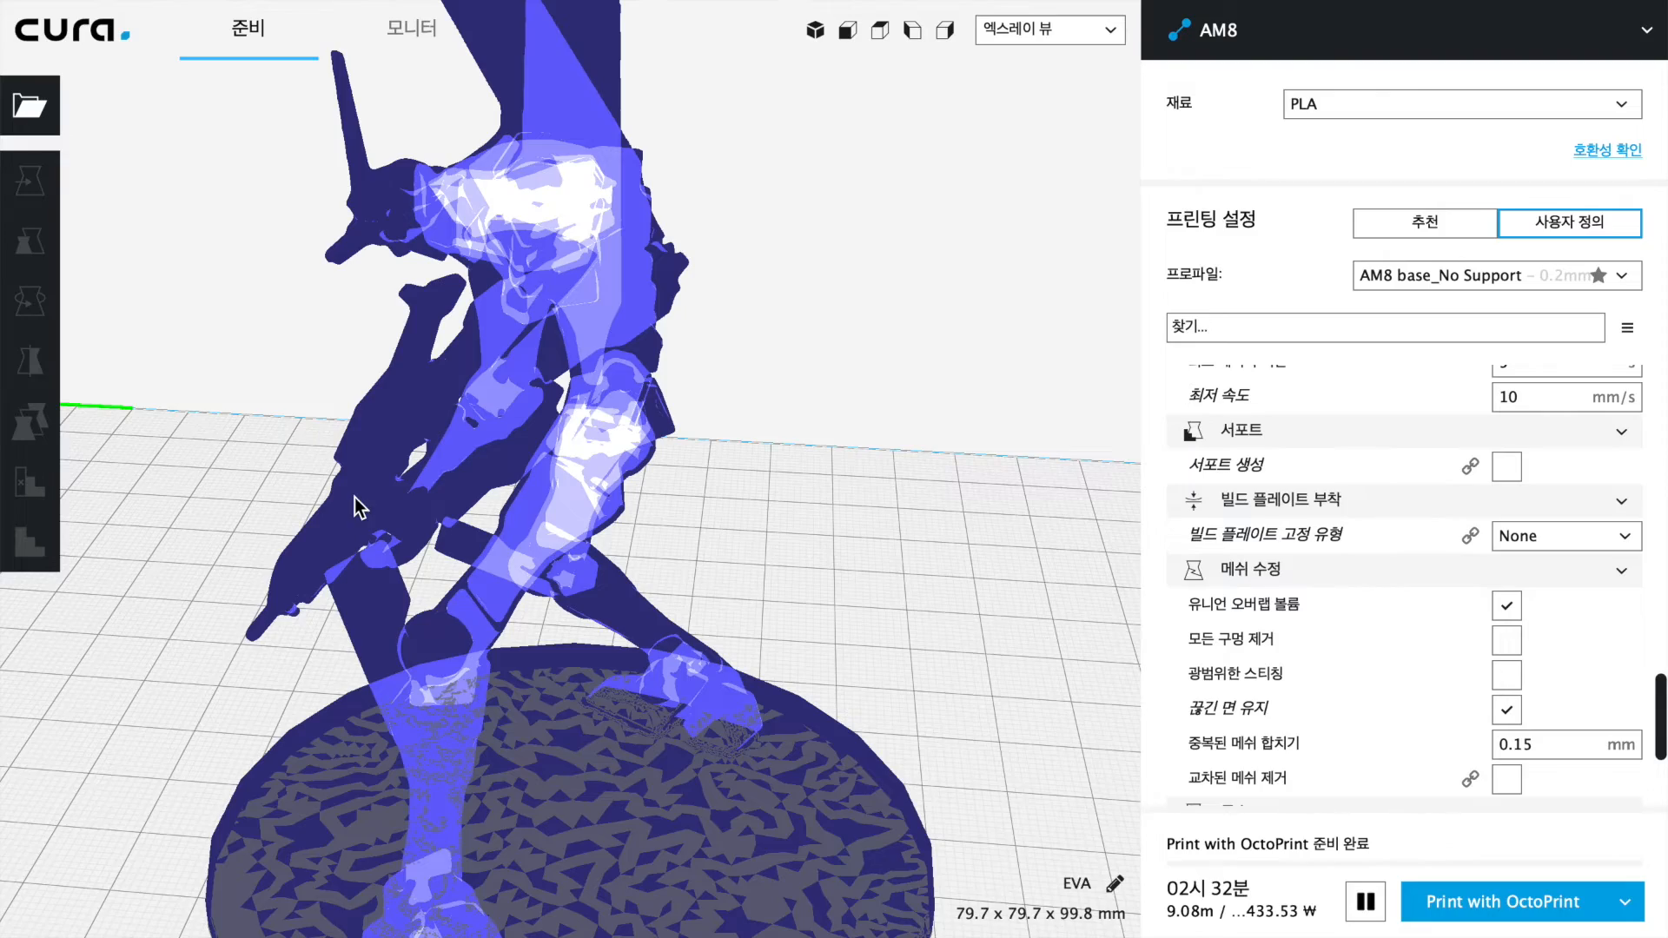
{"action": "right_click_drag", "start_coordinate": [851, 426], "coordinate": [641, 416]}
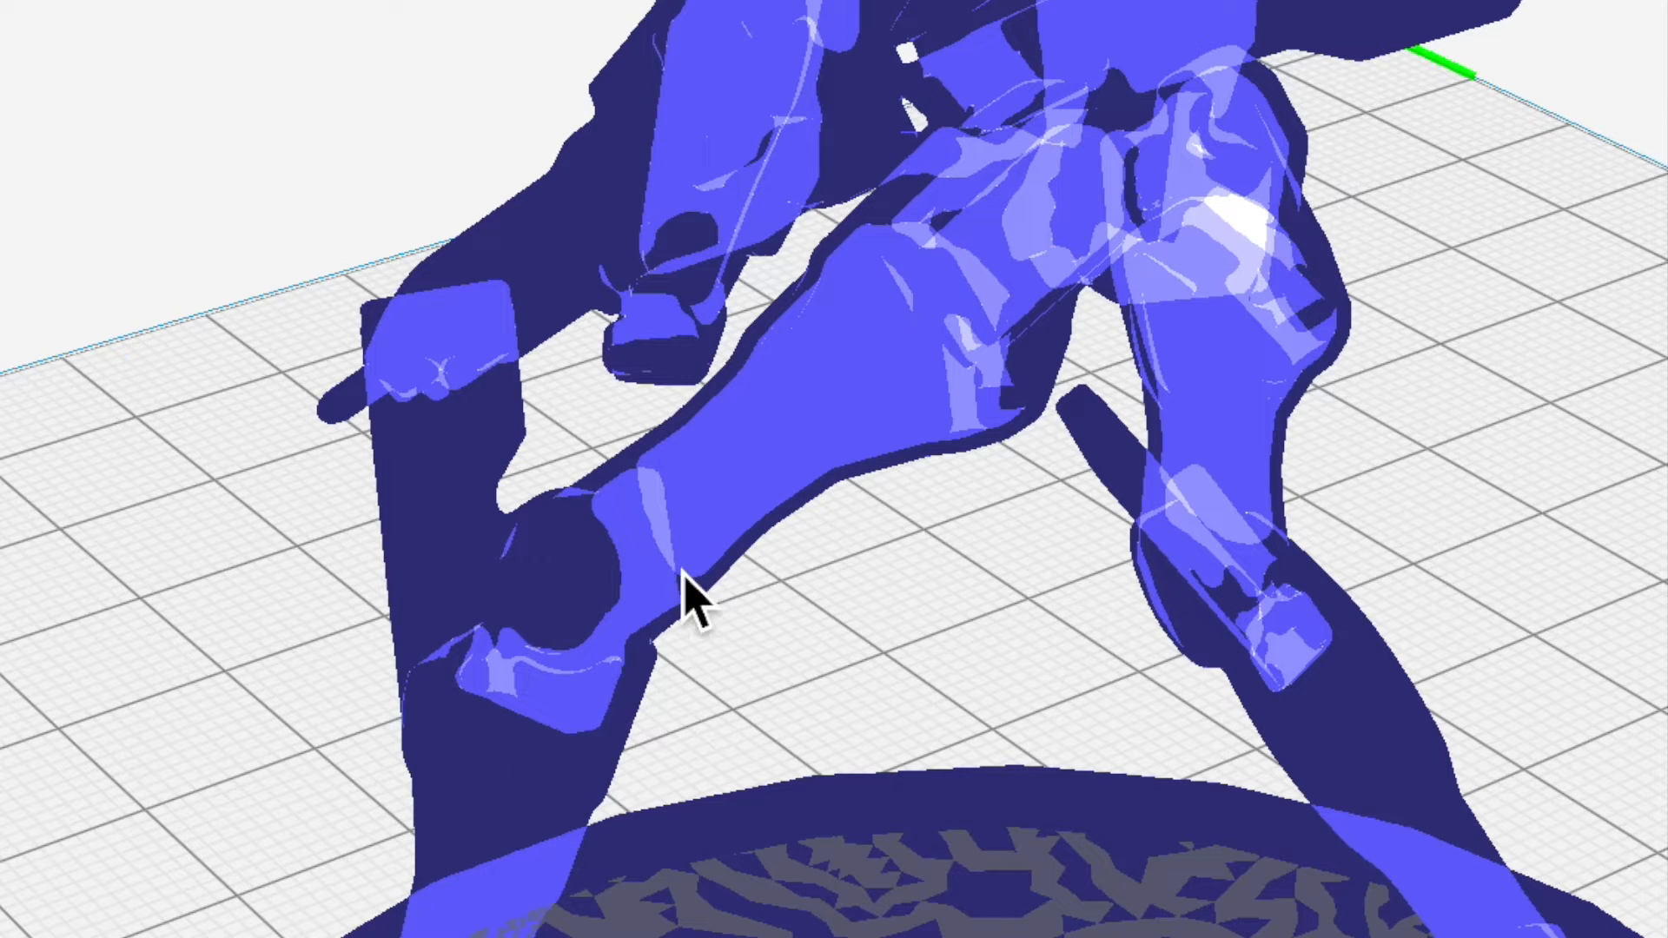
Inspect the EVA figure's overlapping parts in X-ray view from several sides, both up close and as a whole
{"action": "right_click_drag", "start_coordinate": [893, 541], "coordinate": [354, 565]}
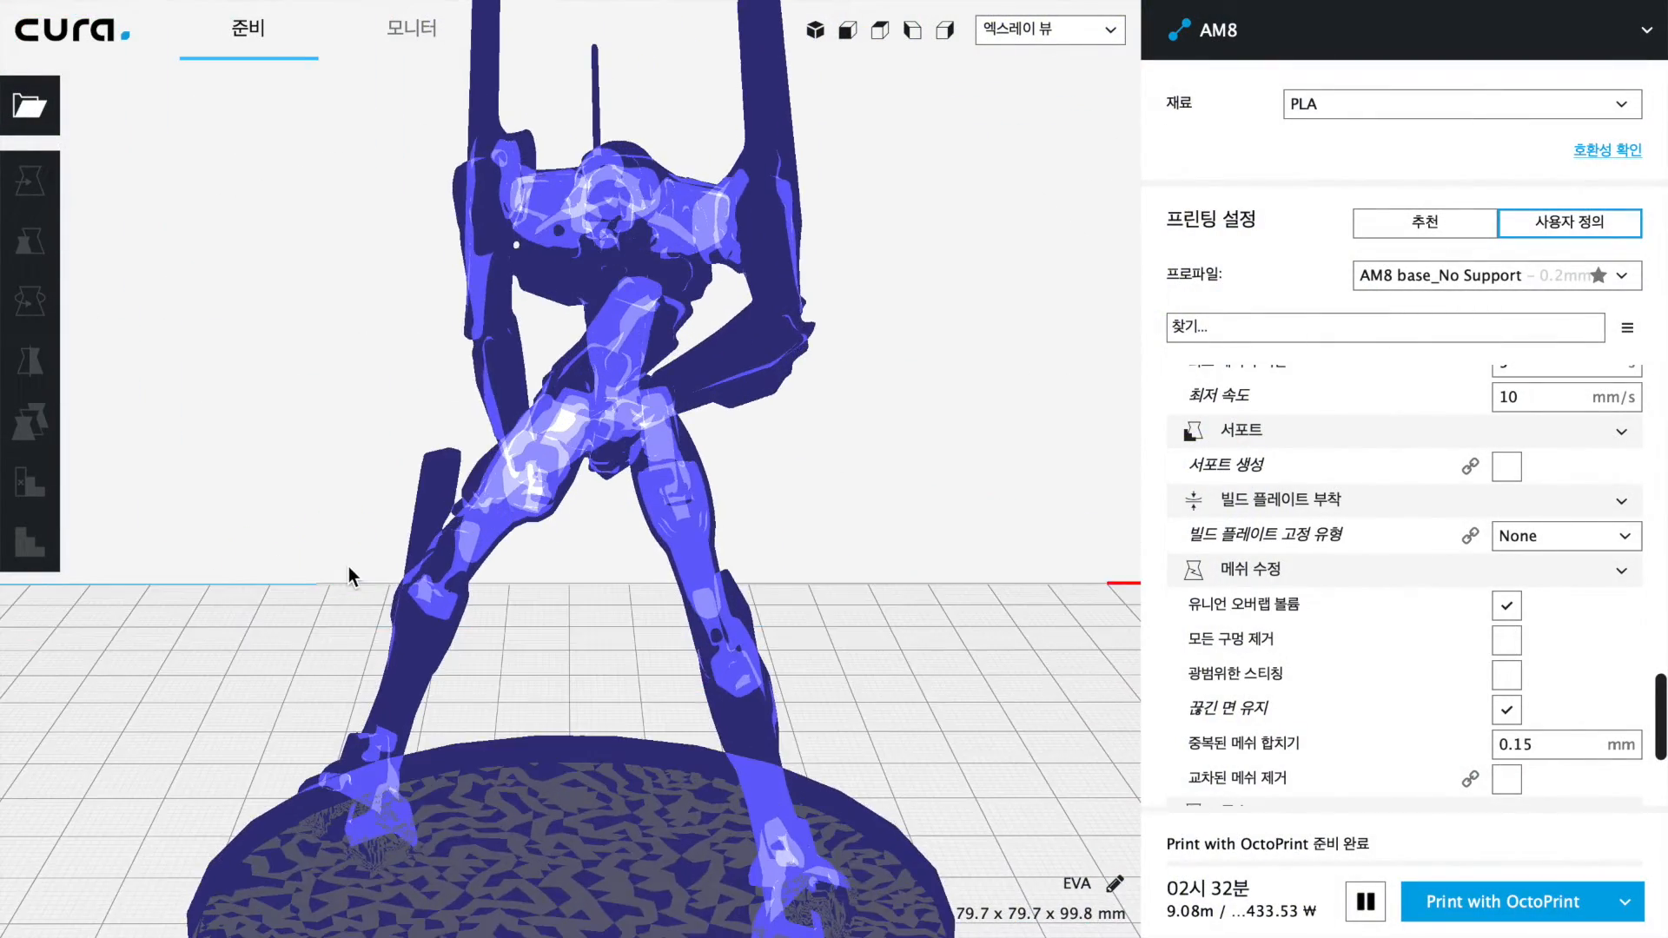
{"action": "scroll", "coordinate": [350, 574], "scroll_direction": "up", "scroll_amount": 3}
{"action": "right_click_drag", "start_coordinate": [243, 596], "coordinate": [469, 469]}
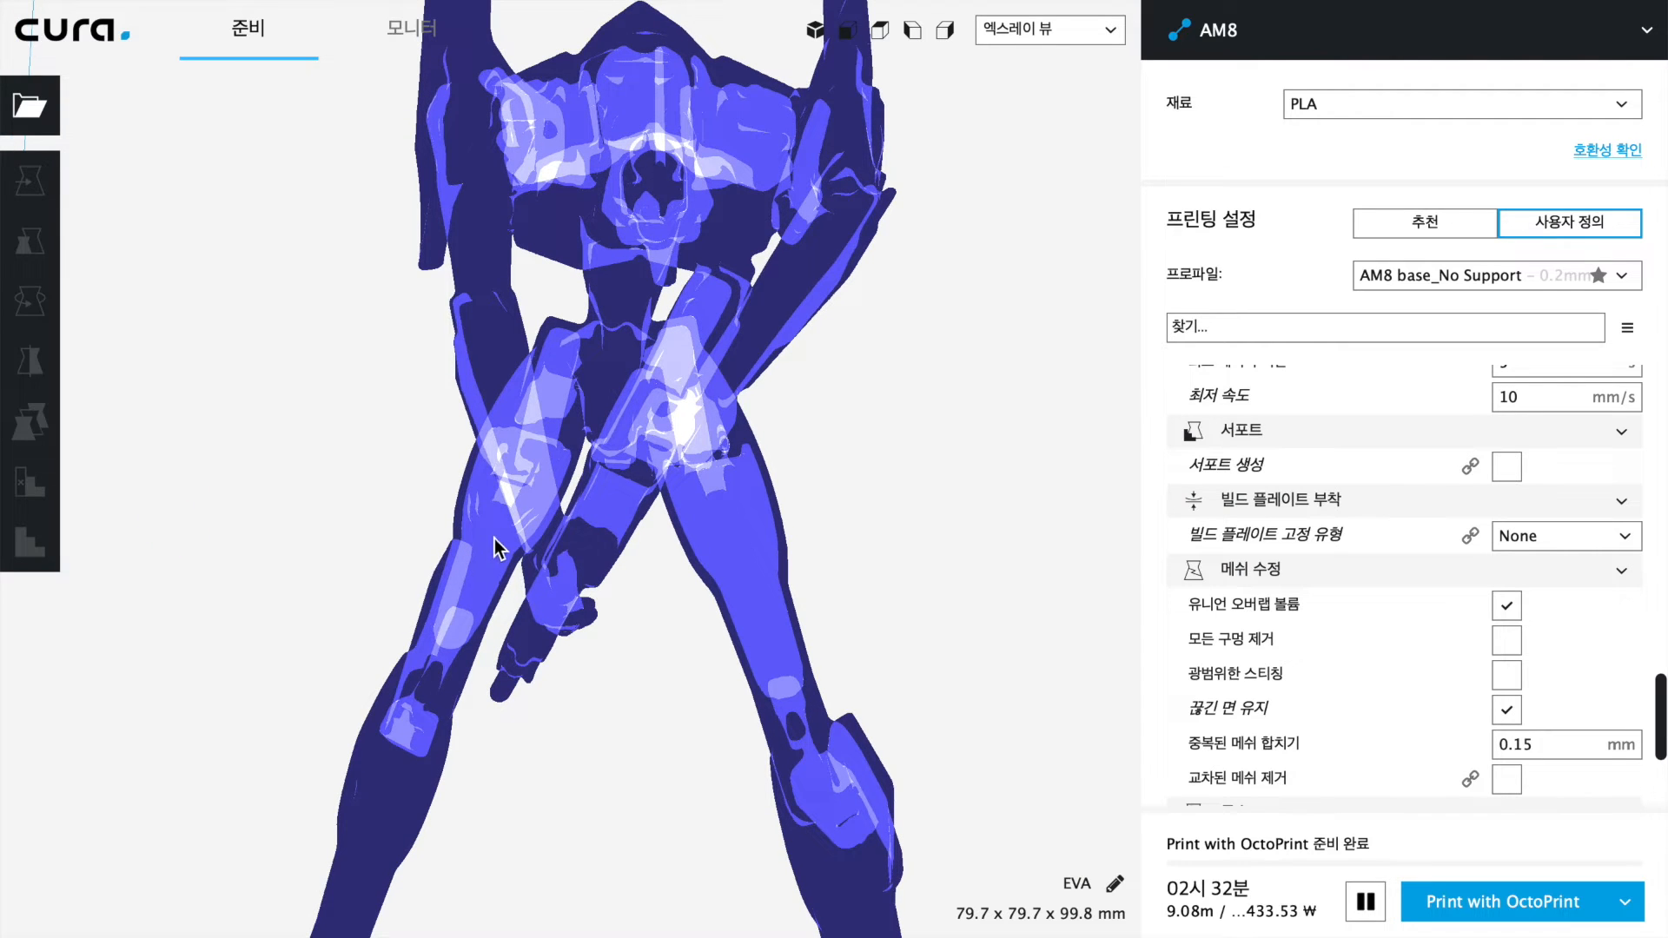
{"action": "right_click_drag", "start_coordinate": [905, 506], "coordinate": [944, 680]}
{"action": "scroll", "coordinate": [795, 650], "scroll_direction": "down", "scroll_amount": 5}
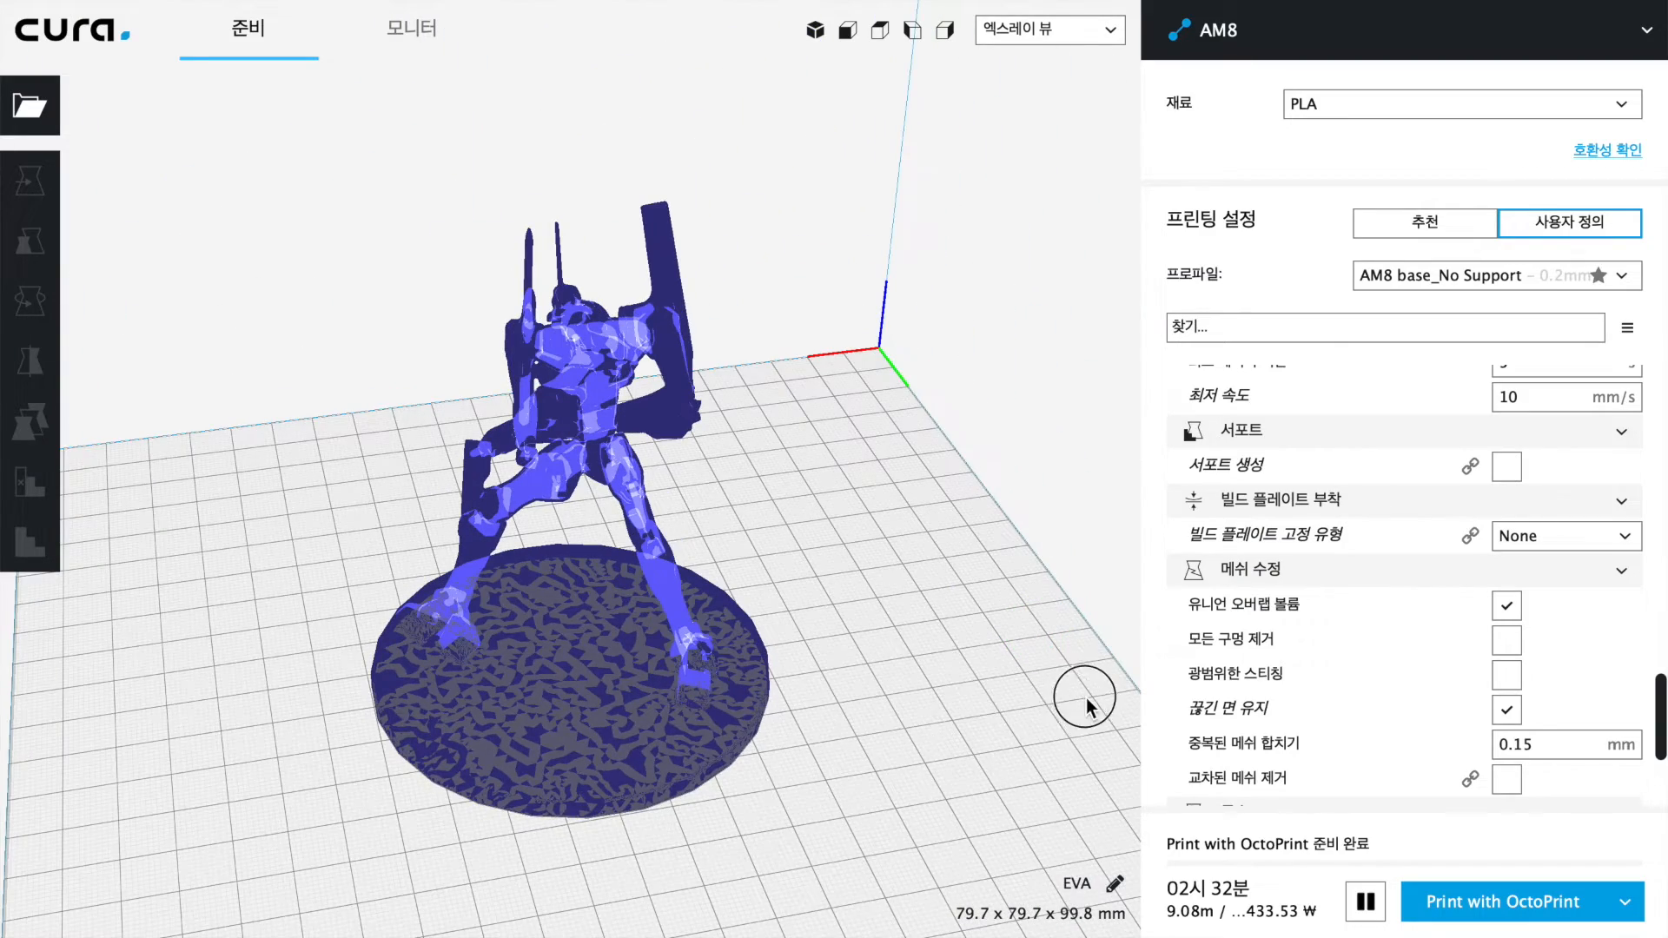
{"action": "right_click_drag", "start_coordinate": [1086, 696], "coordinate": [999, 608]}
Return the EVA figure to layer view (레이어 뷰) and examine its leg cross-sections from above at layer 241
{"action": "left_click", "coordinate": [1067, 29]}
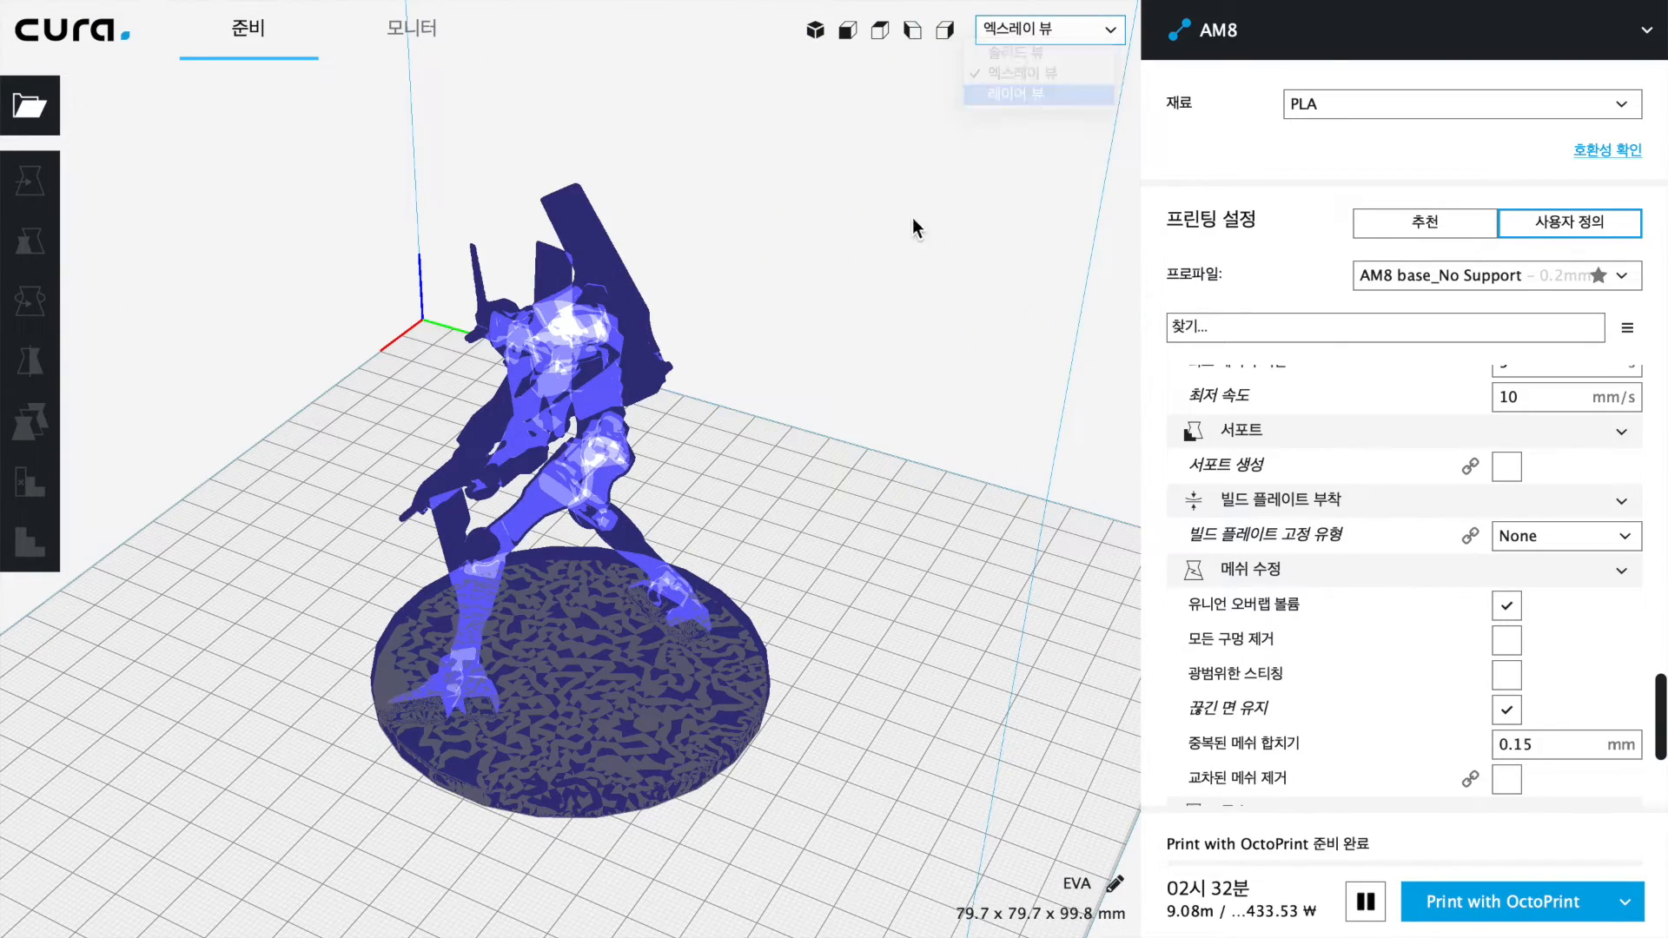
{"action": "scroll", "coordinate": [874, 469], "scroll_direction": "up", "scroll_amount": 10}
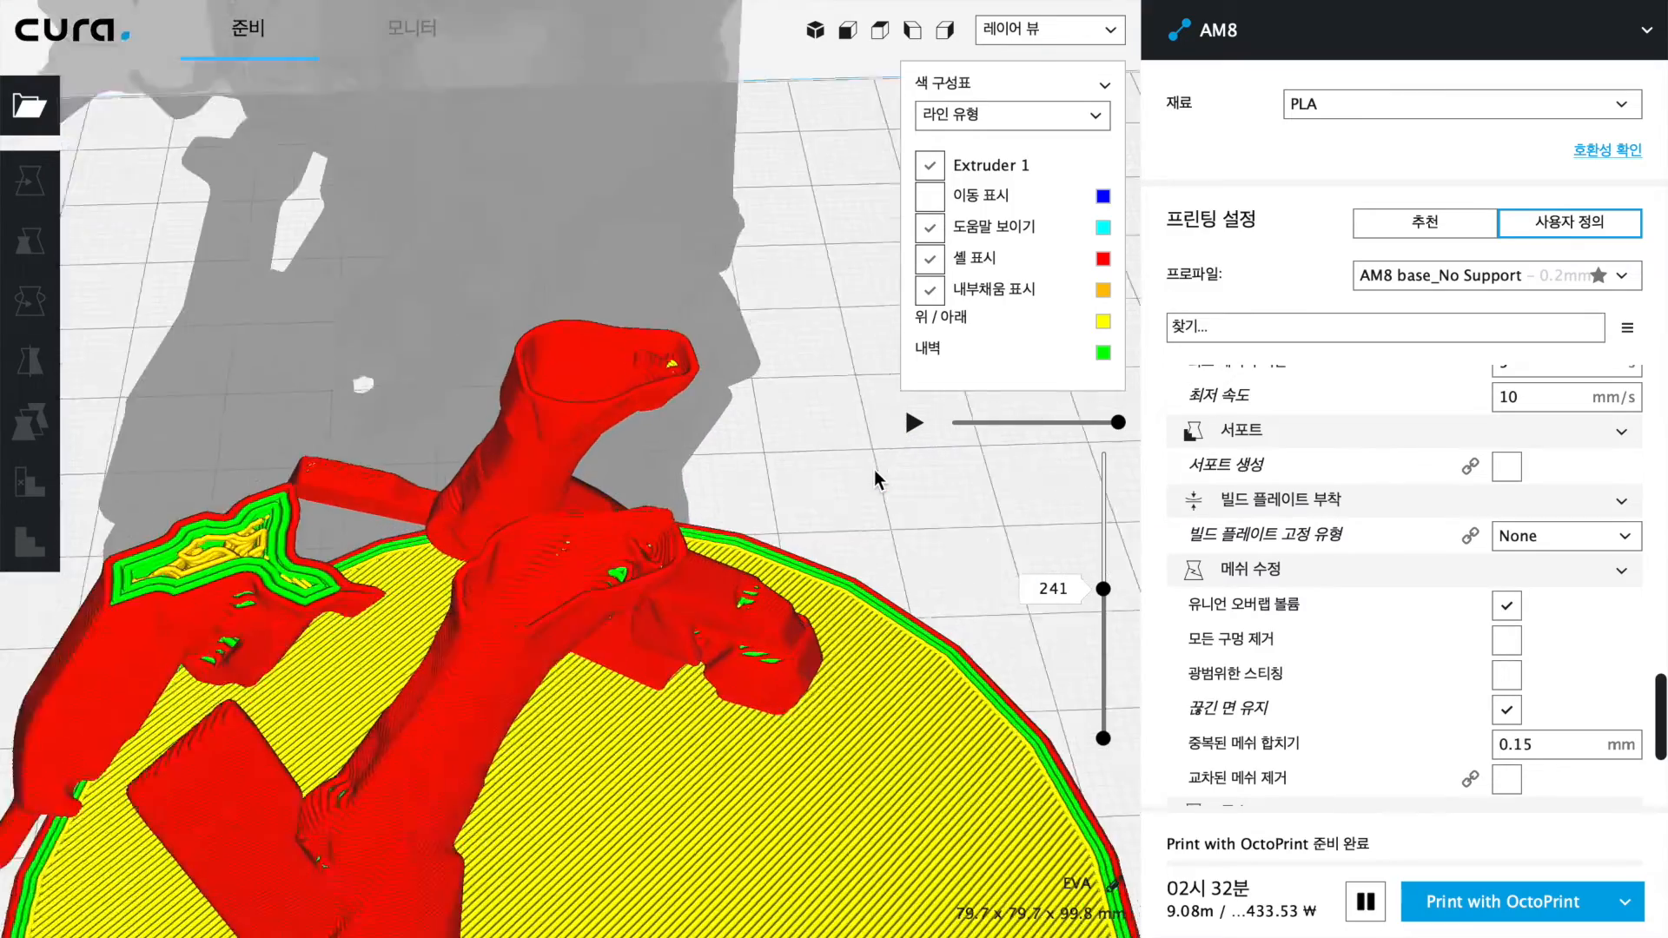
{"action": "scroll", "coordinate": [875, 470], "scroll_direction": "up", "scroll_amount": 3}
{"action": "right_click_drag", "start_coordinate": [874, 470], "coordinate": [886, 608]}
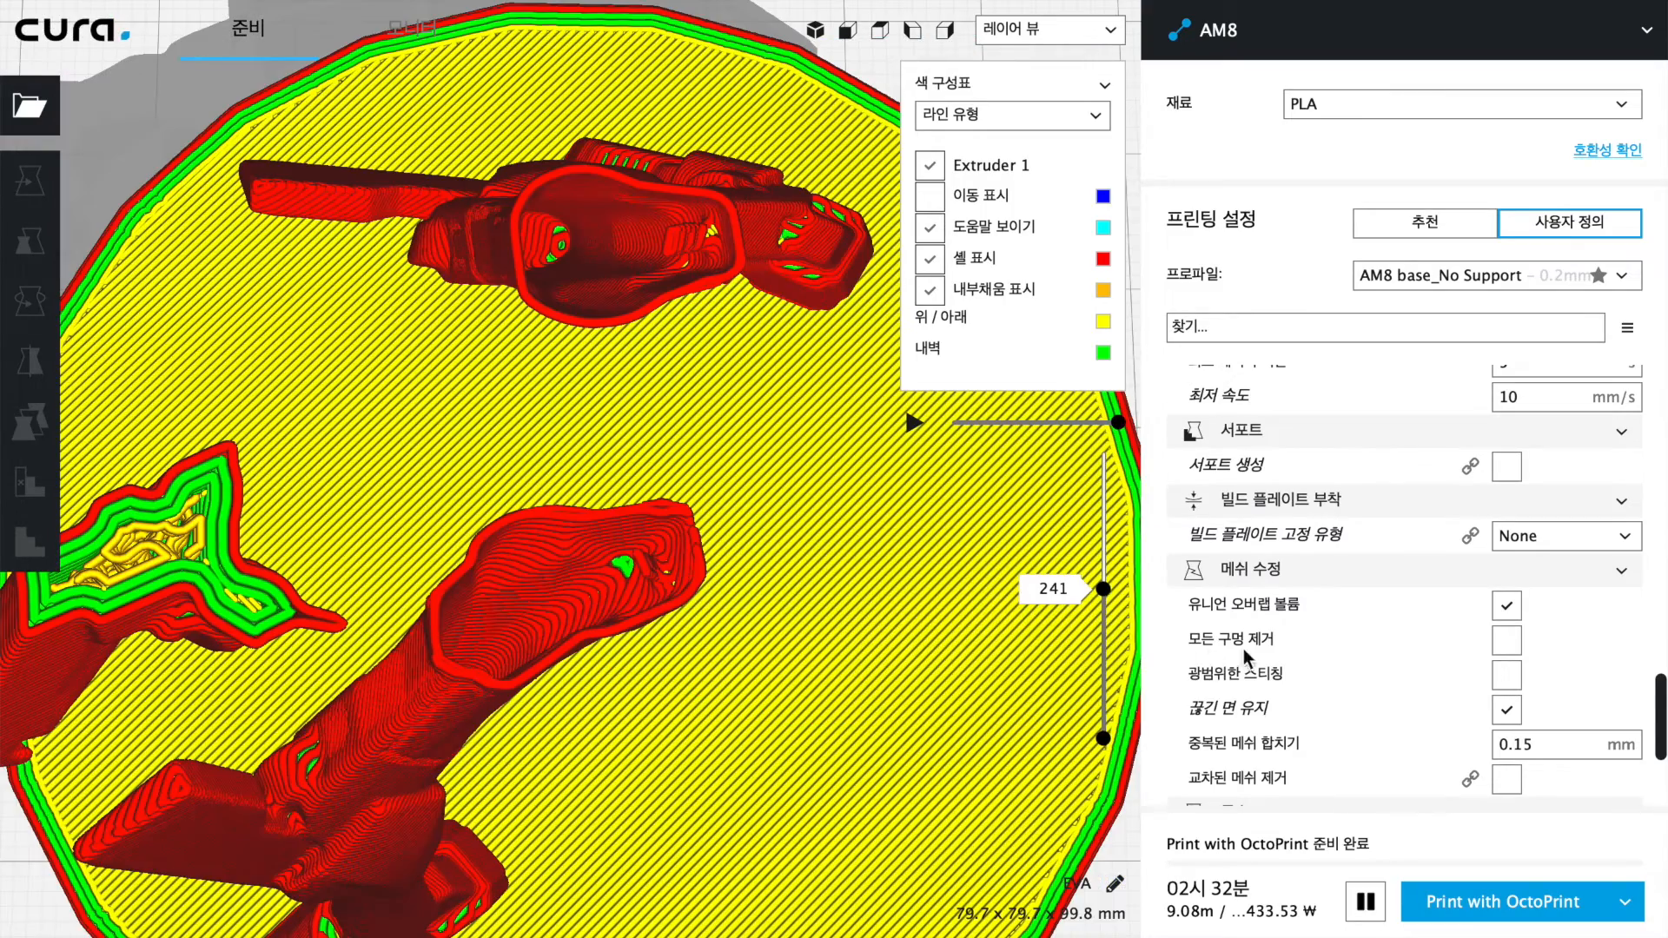
Enable Remove All Holes (모든 구멍 제거) and examine the re-sliced EVA figure's legs with the top displayed layer at 209 and 227
{"action": "left_click", "coordinate": [1512, 651]}
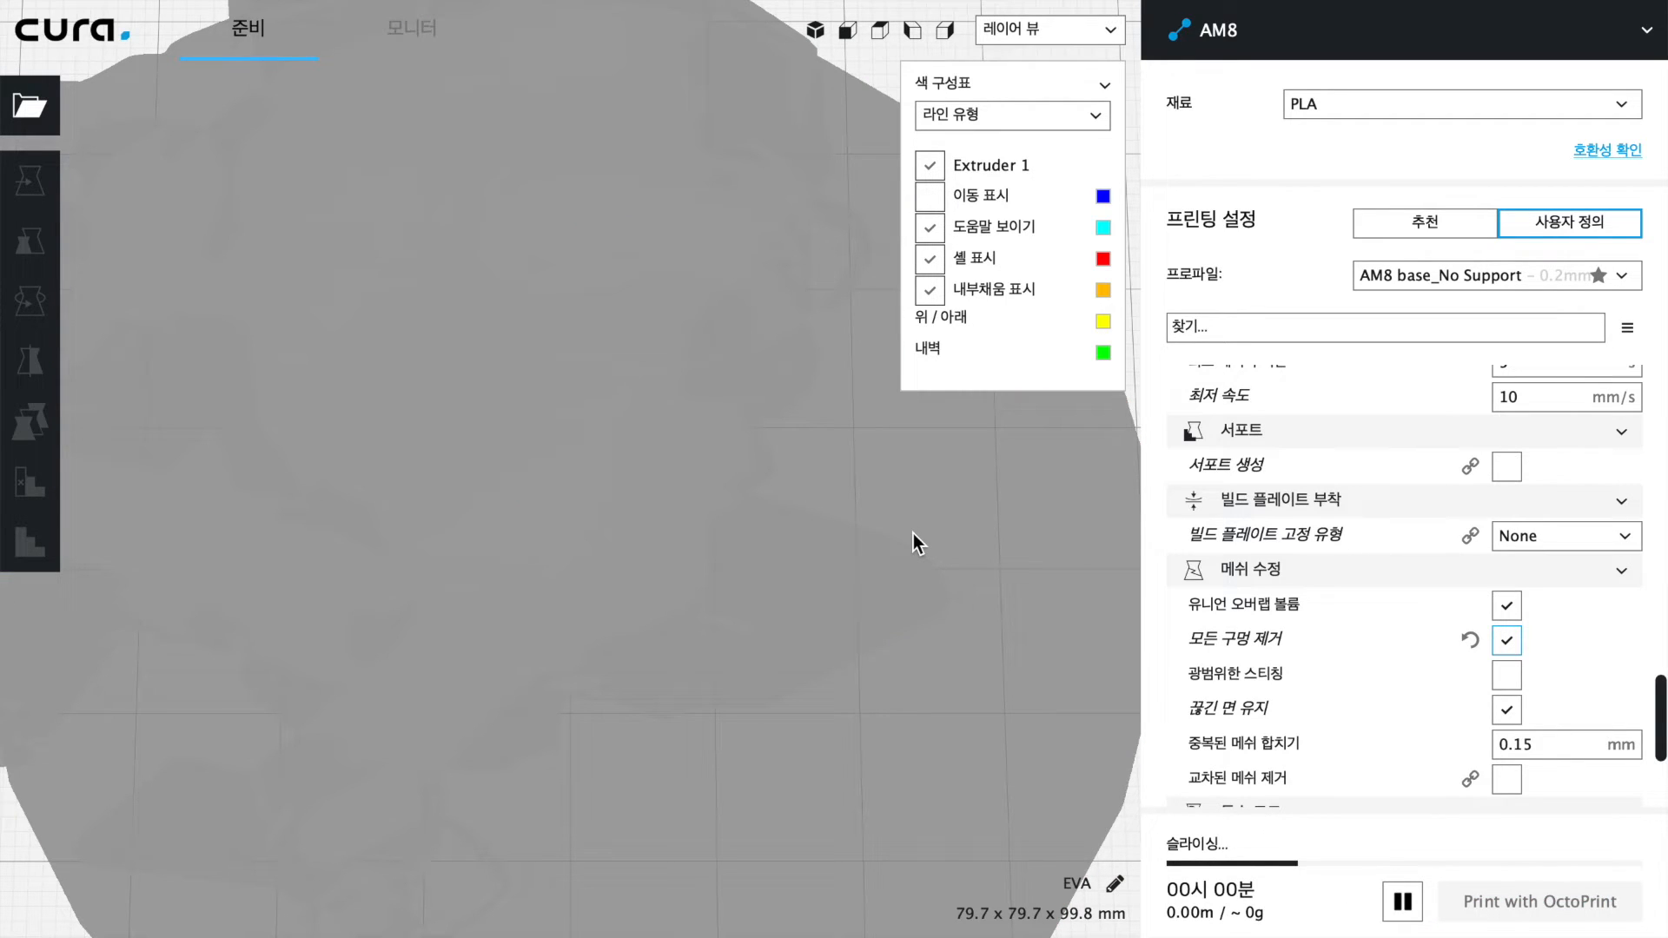
{"action": "left_click_drag", "start_coordinate": [1105, 572], "coordinate": [1104, 616]}
{"action": "right_click_drag", "start_coordinate": [910, 592], "coordinate": [987, 535]}
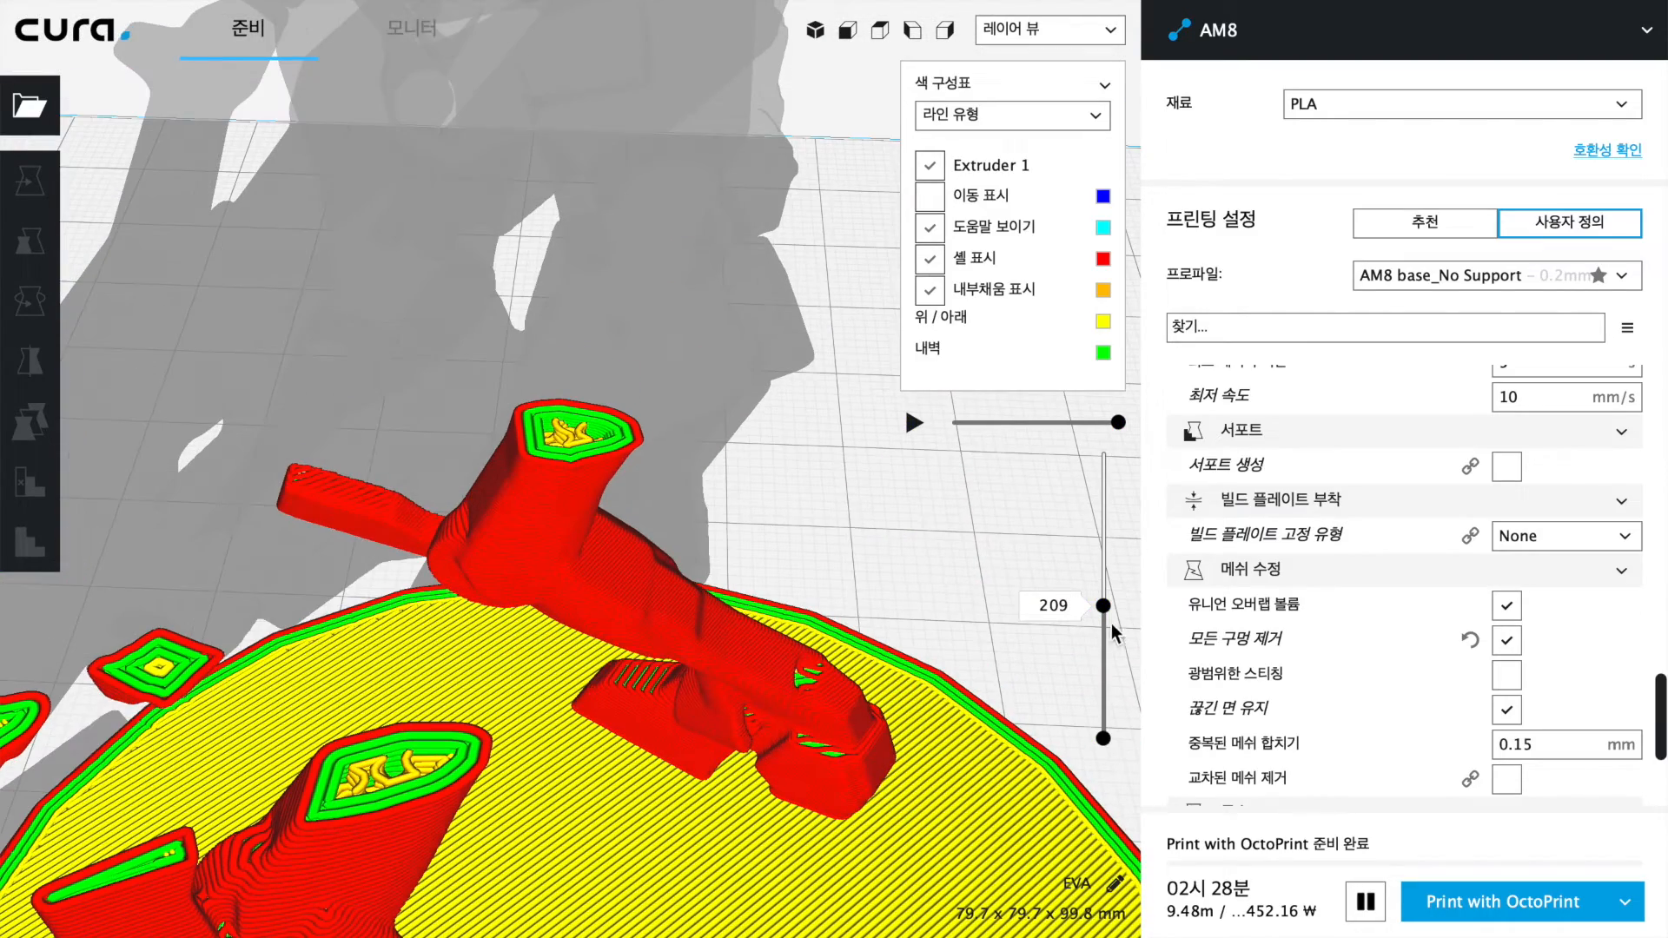
{"action": "mouse_move", "coordinate": [1107, 608]}
{"action": "left_mouse_down"}
{"action": "mouse_move", "coordinate": [1105, 634]}
{"action": "mouse_move", "coordinate": [1111, 614]}
{"action": "left_mouse_up"}
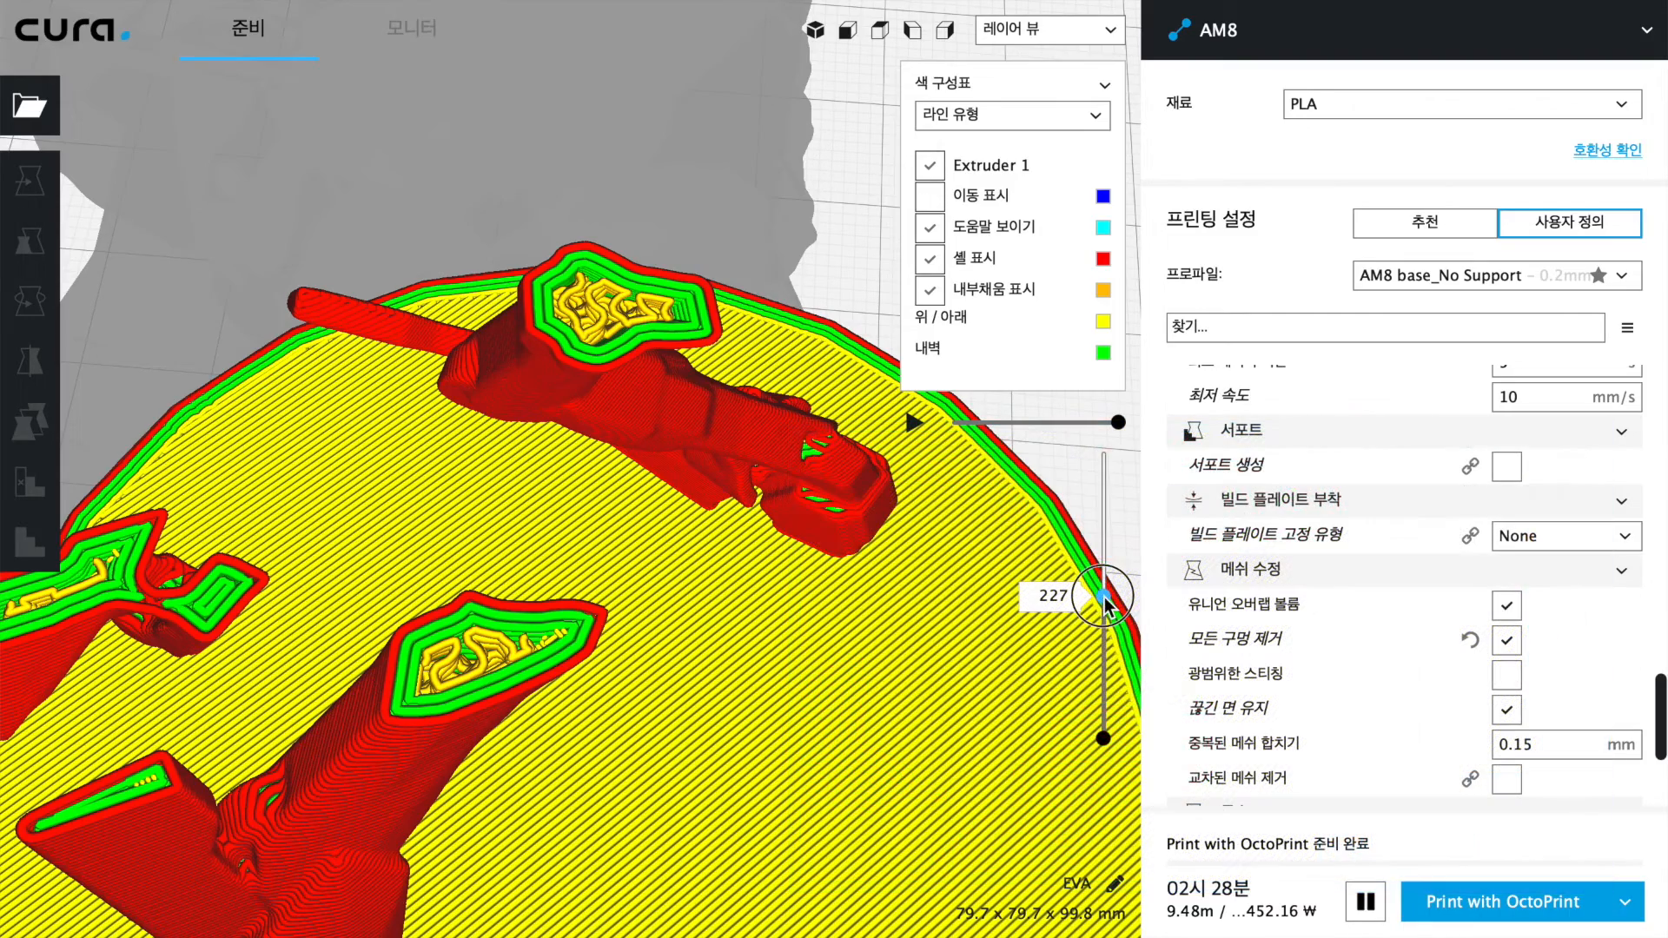
{"action": "left_click_drag", "start_coordinate": [1103, 597], "coordinate": [1105, 588]}
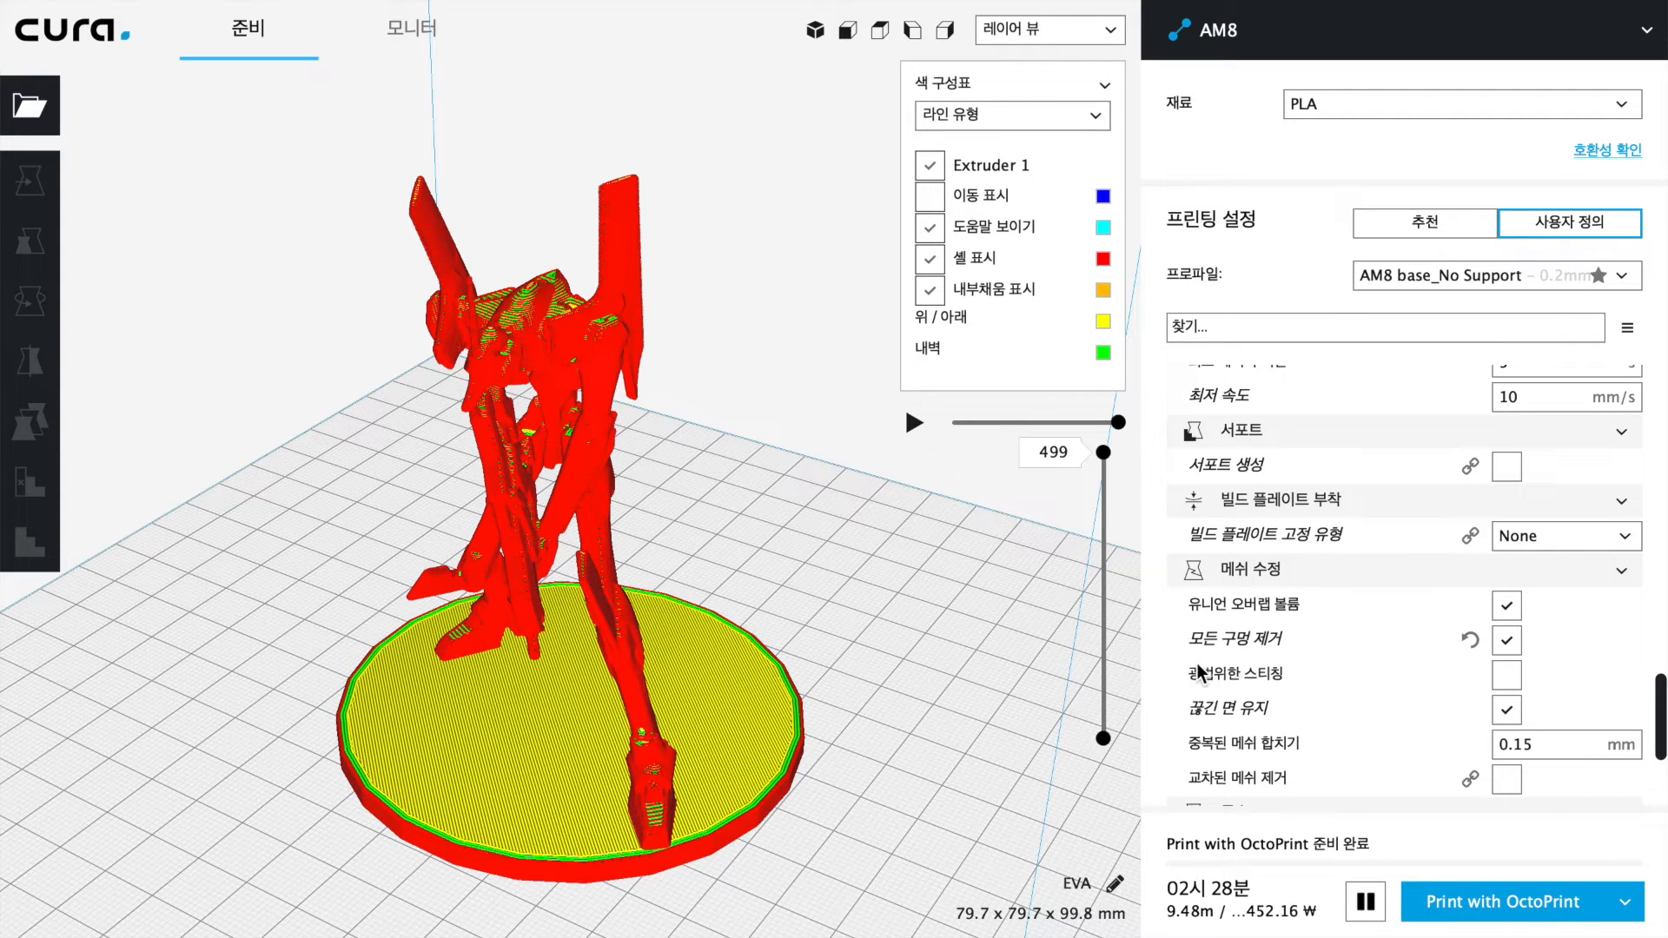
Read the description of Remove All Holes (모든 구멍 제거) in the mesh fixes settings, with all the EVA figure's layers displayed
{"action": "mouse_move", "coordinate": [1297, 645]}
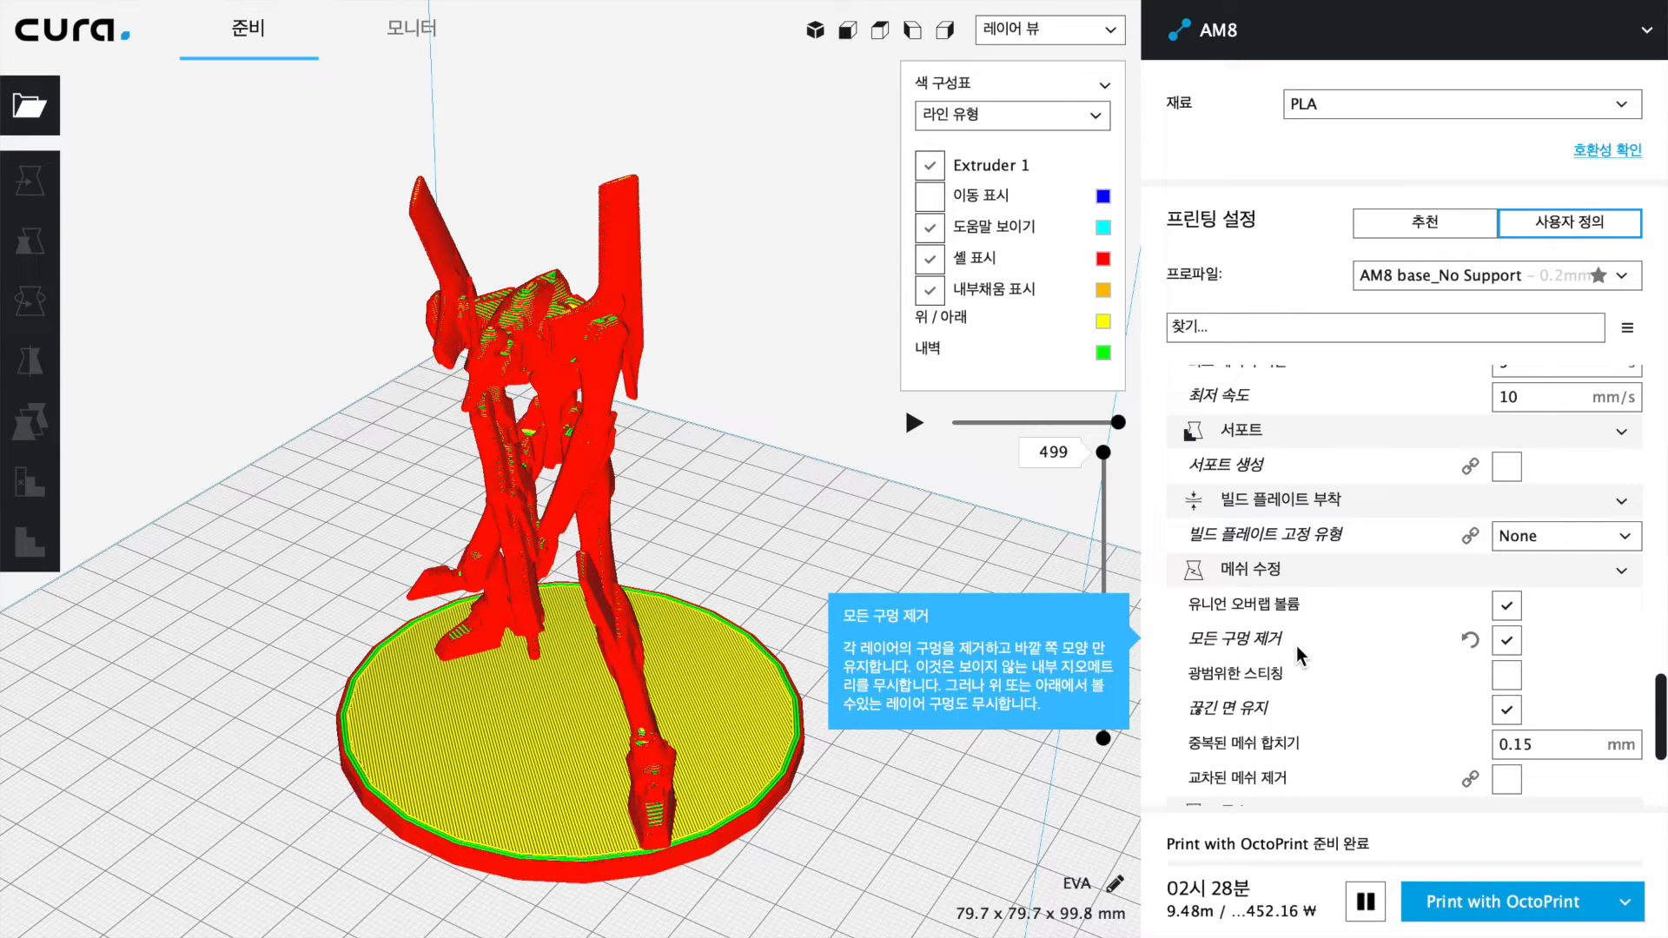
{"action": "mouse_move", "coordinate": [1519, 662]}
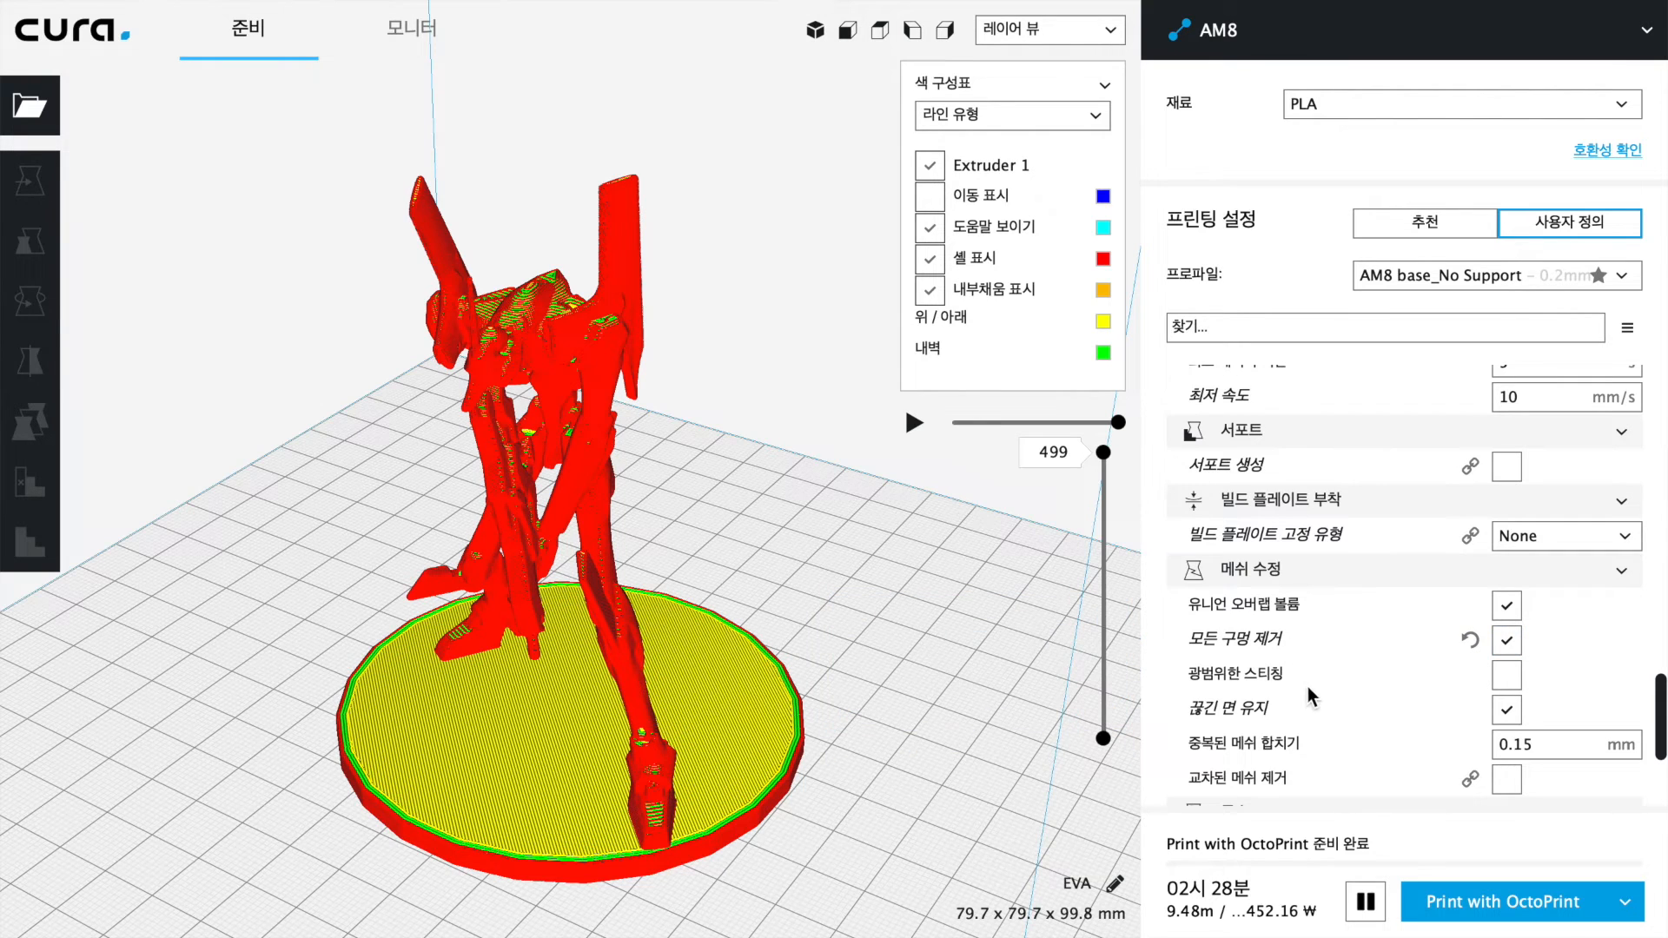
{"action": "mouse_move", "coordinate": [1439, 655]}
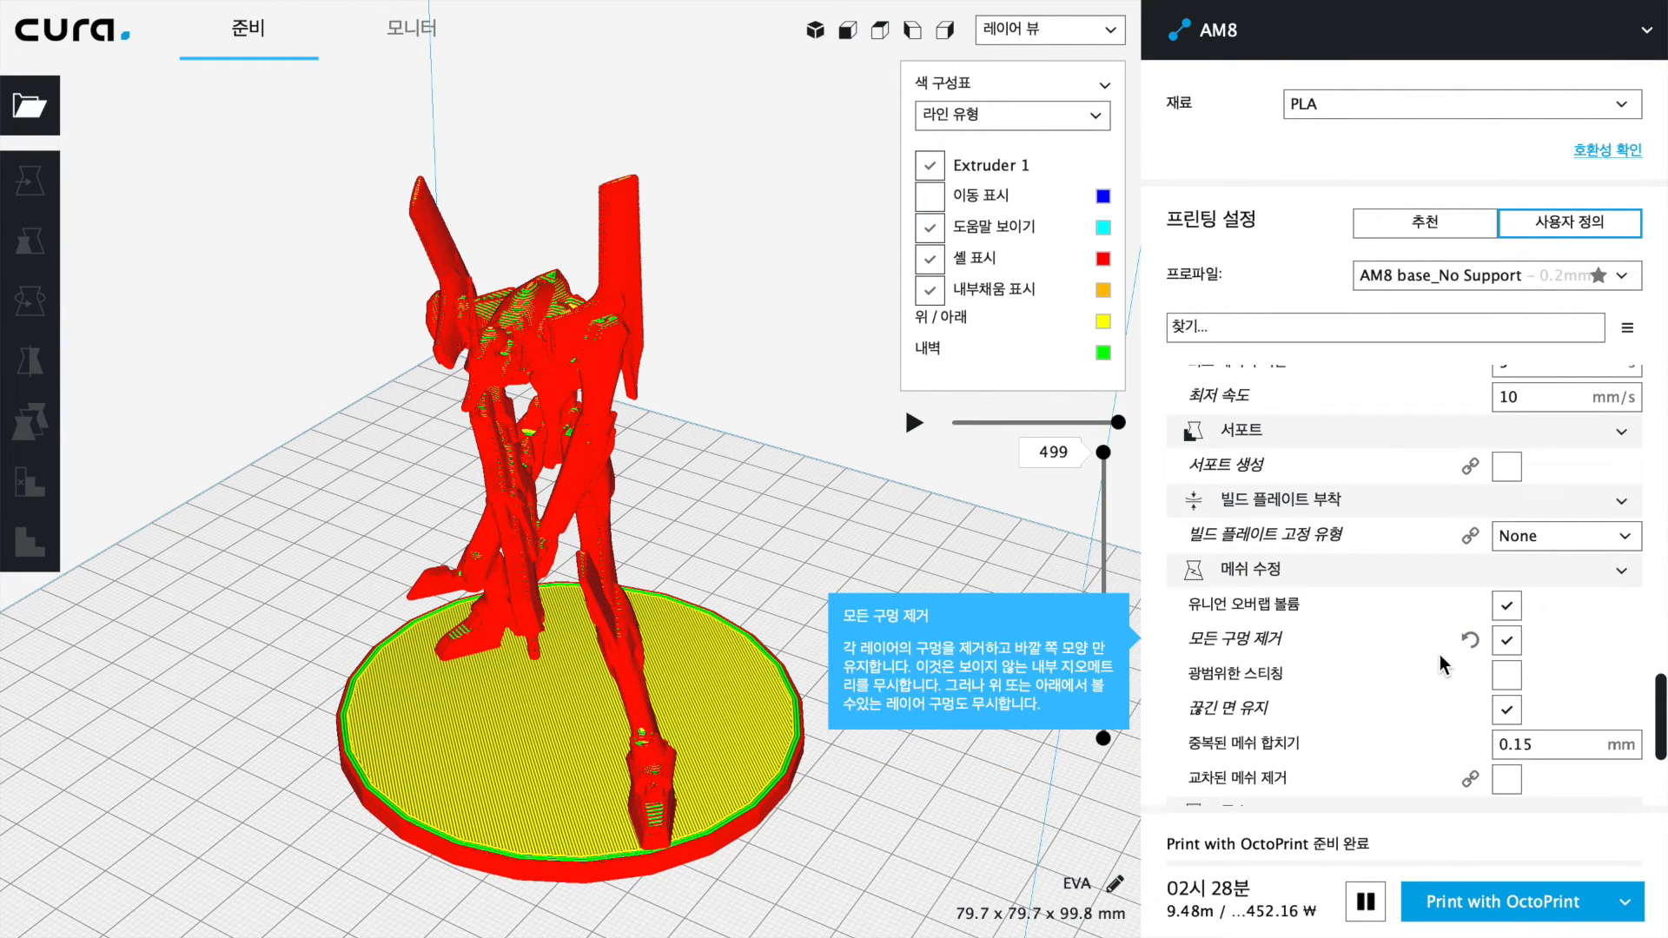